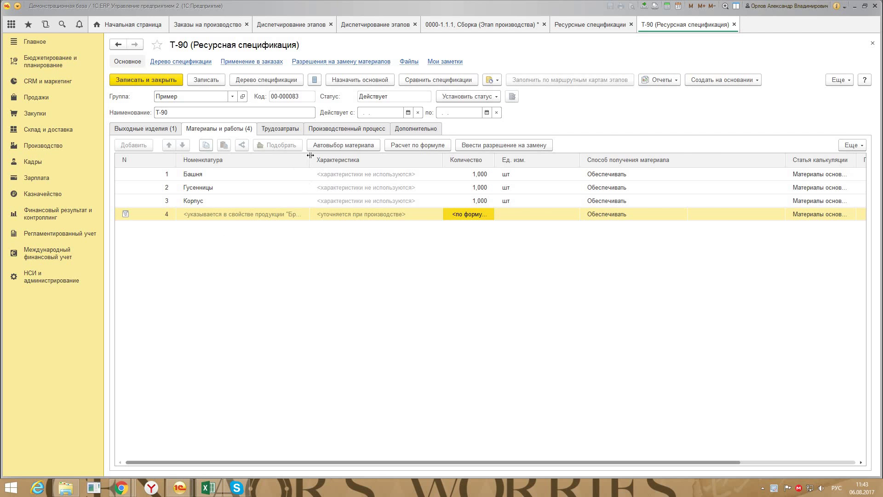
Widen the Номенклатура and Количество columns in the T-90 specification's materials table so row 4's texts are fully readable.
left_click_drag(309, 157, 385, 164)
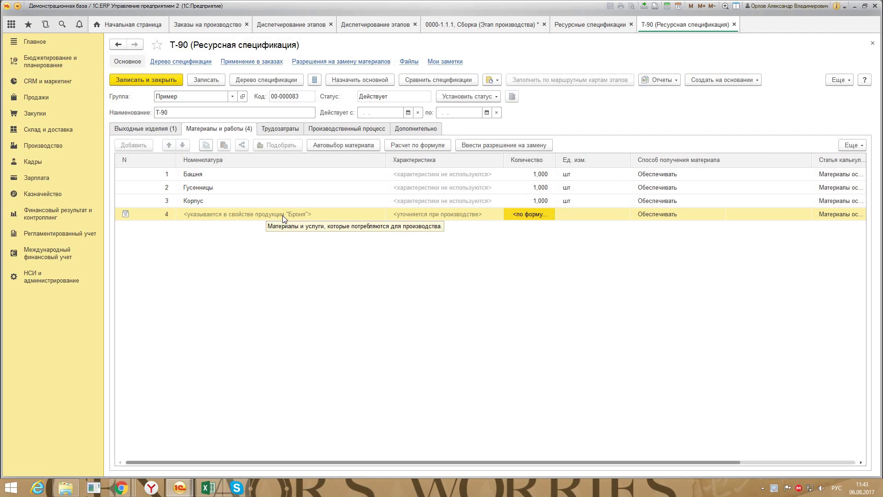
left_click_drag(383, 155, 328, 161)
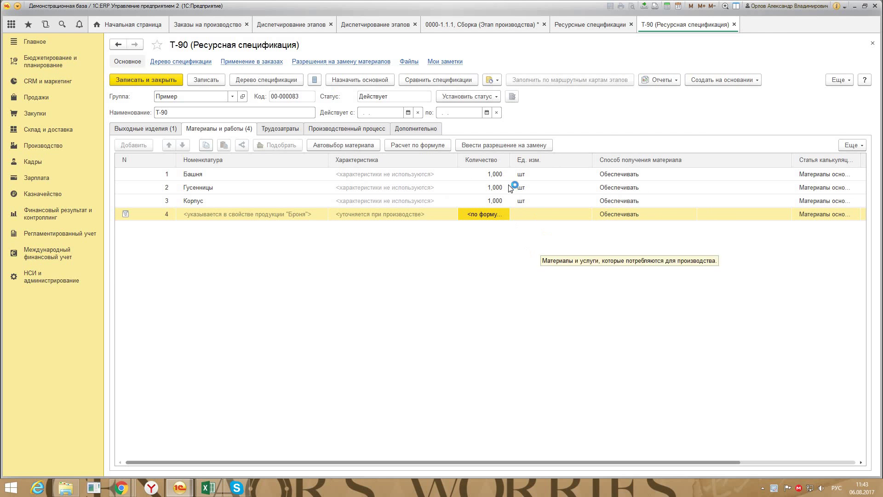
left_click_drag(589, 169, 596, 213)
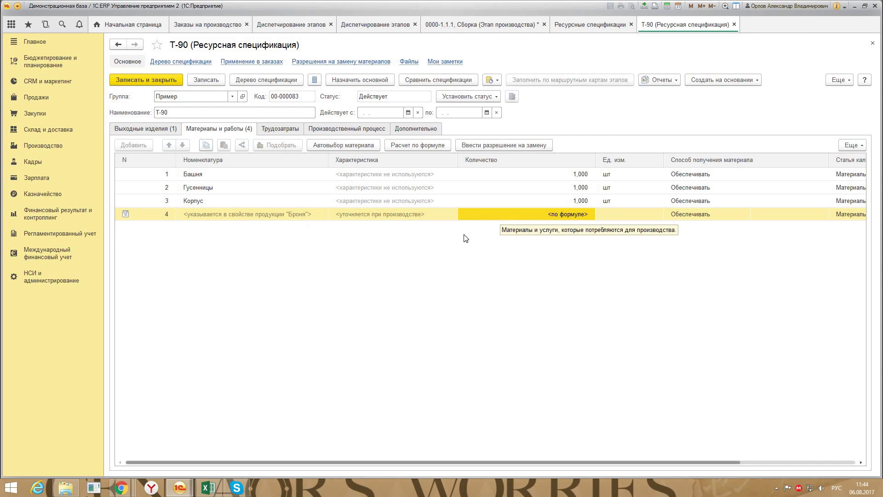
Open the T - 90 item card from the specification's output products and look through its editable attributes.
left_click(139, 130)
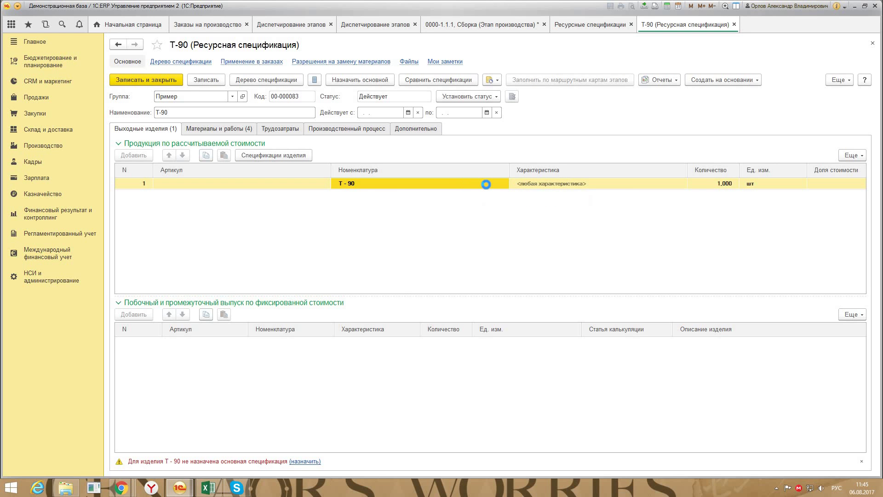
double_click(487, 184)
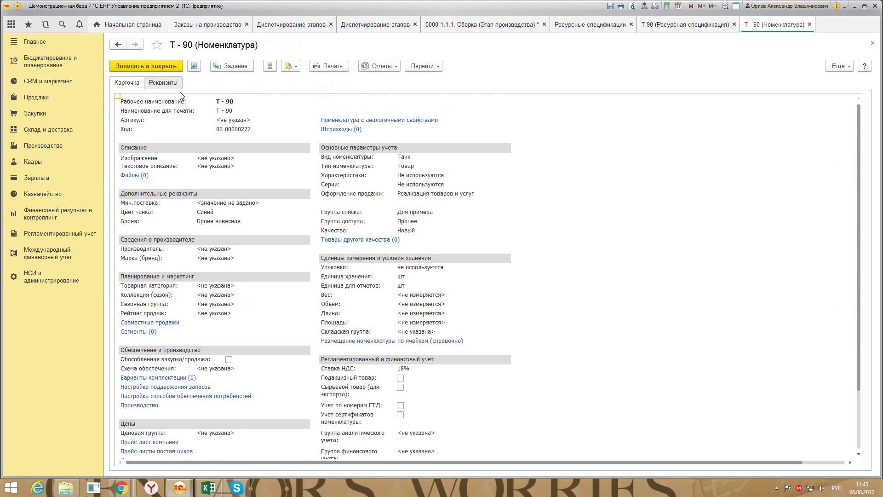
left_click(168, 83)
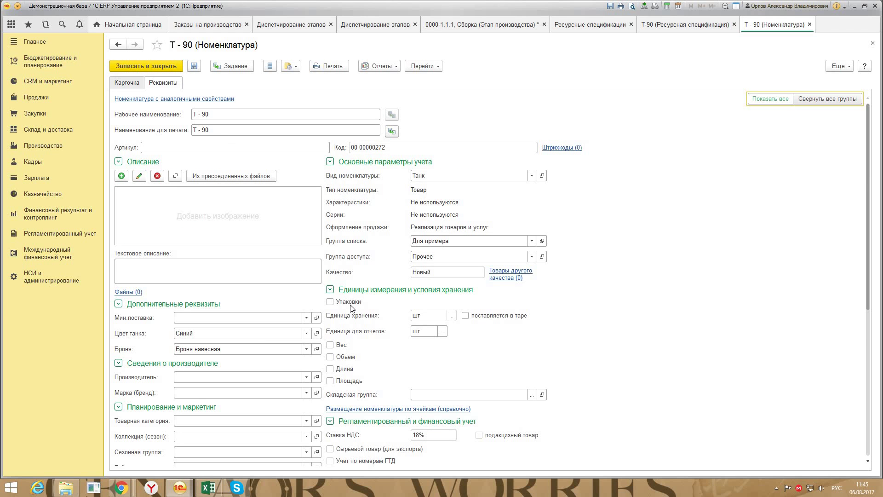
scroll(316, 346, "down", 6)
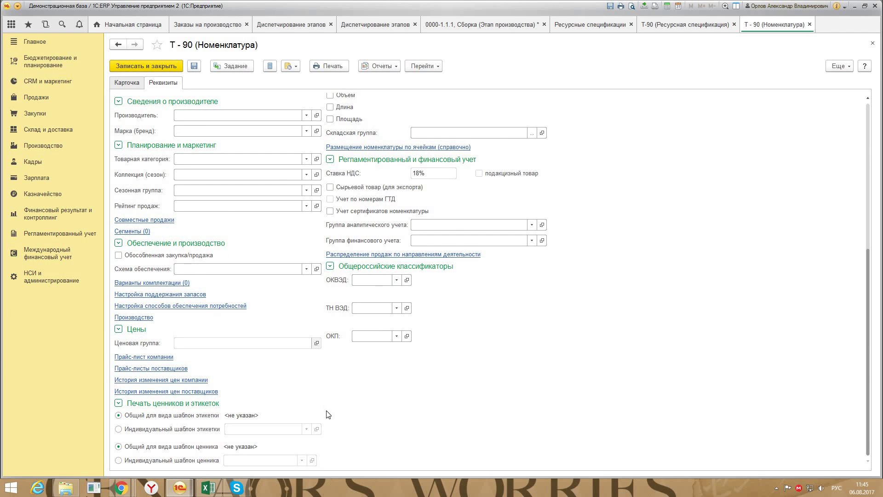
scroll(325, 395, "up", 4)
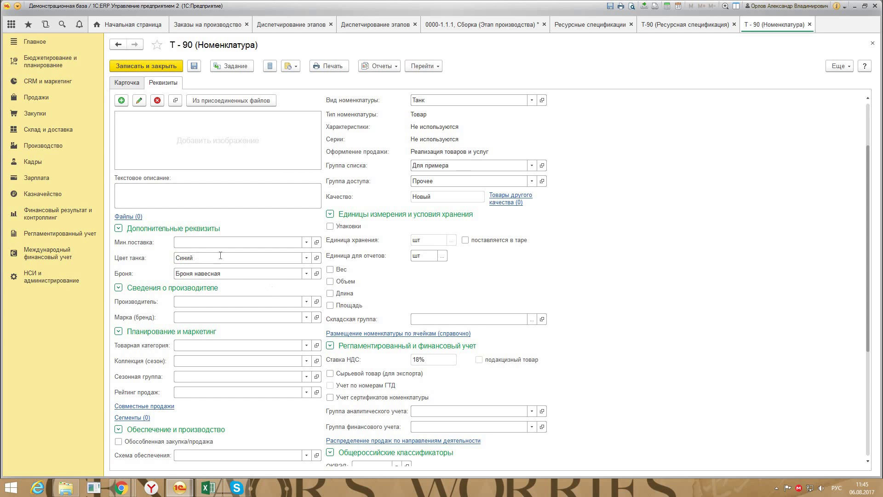
Choose Синий as the tank colour (Цвет танка) among the T - 90 item's additional attributes.
left_click(311, 255)
left_click(307, 258)
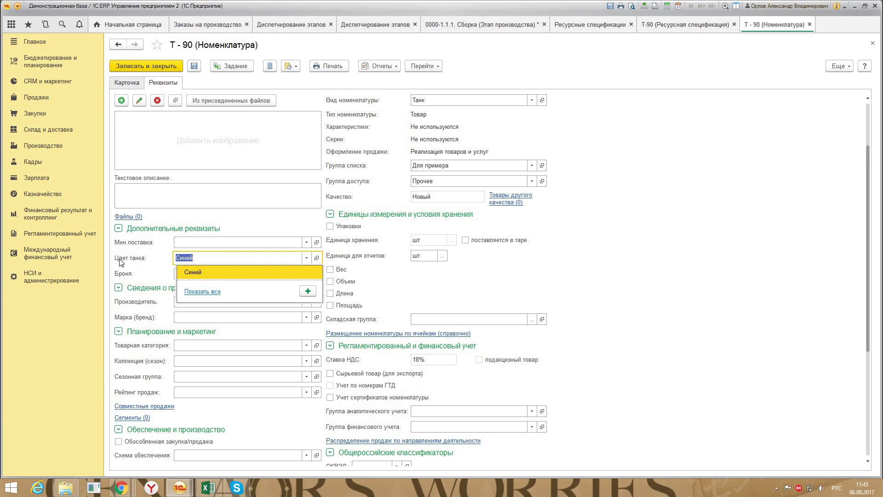
left_click(256, 270)
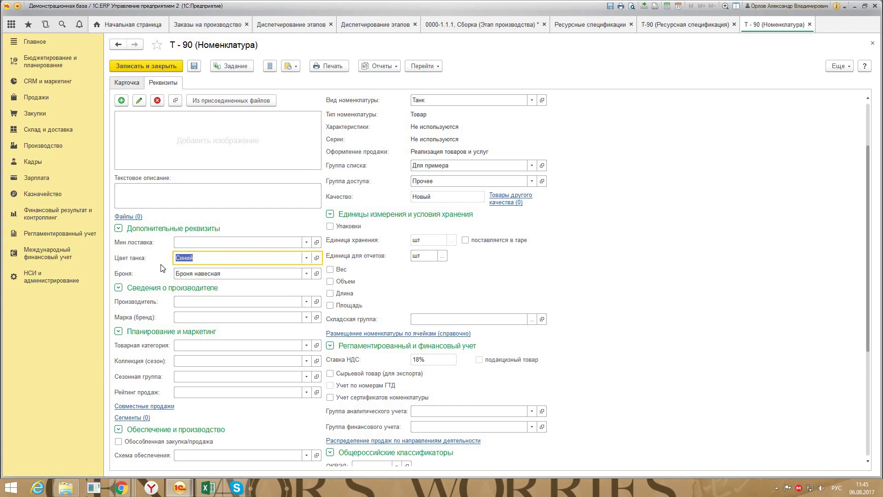
Inspect the linked records behind the Броня and Цвет танка values, and save and close the T - 90 item card.
left_click(317, 274)
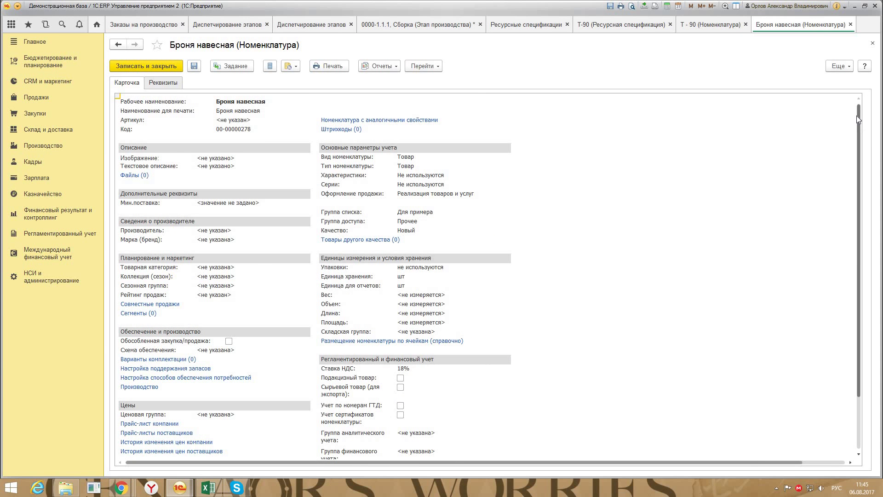
left_click(873, 42)
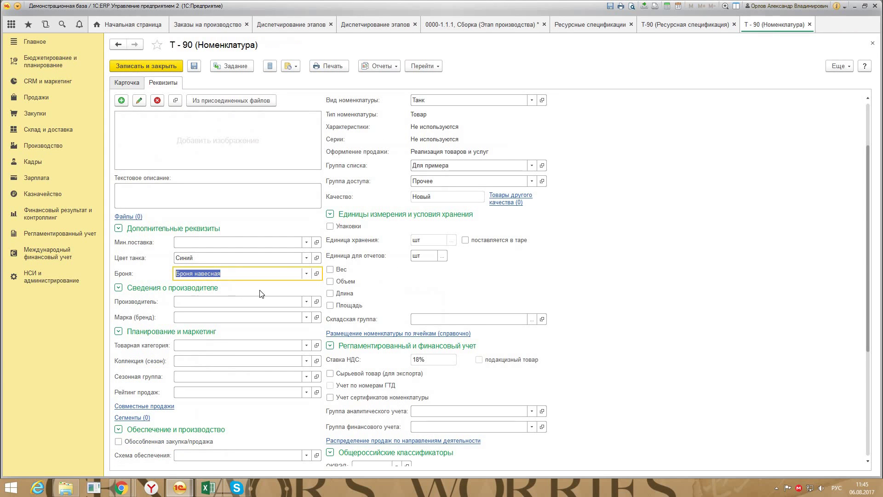
left_click(317, 258)
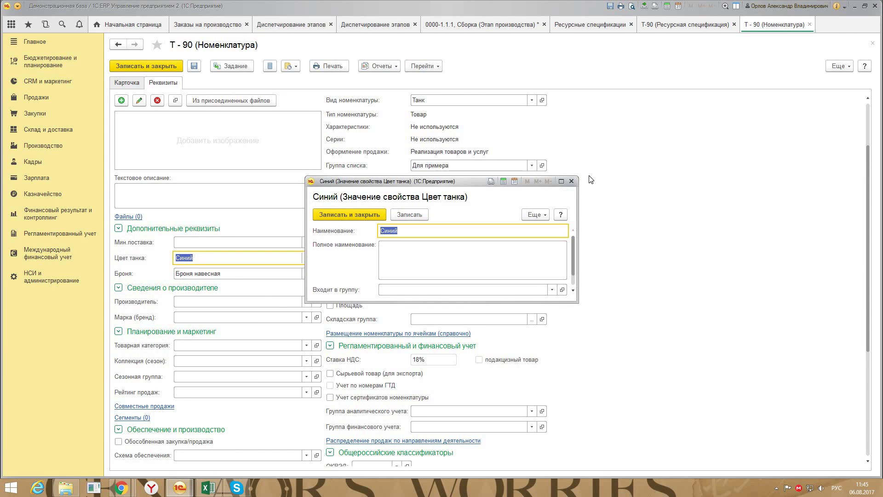
left_click(571, 181)
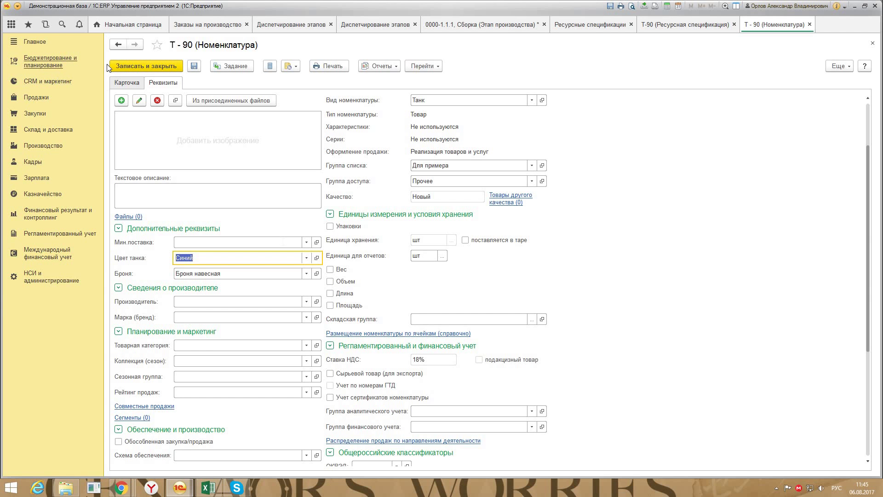
key("ctrl+Return")
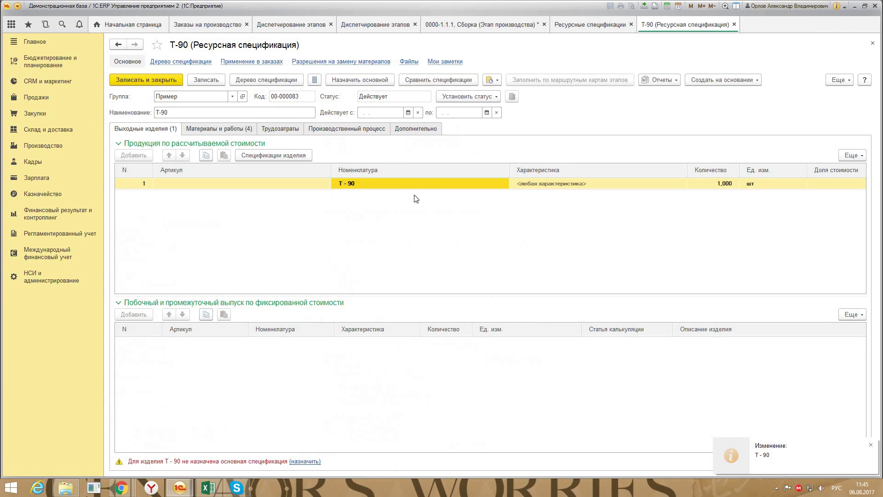
View the automatic material selection settings of row 4 in the specification's materials list.
left_click(215, 130)
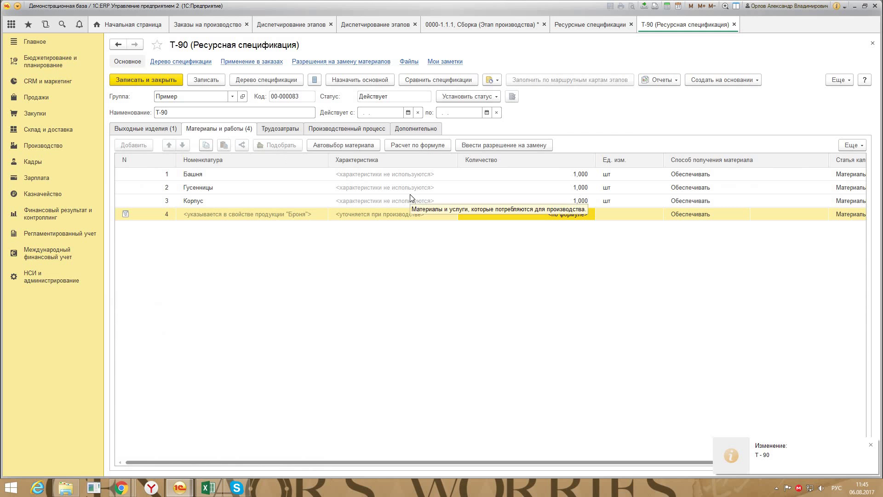
left_click(343, 145)
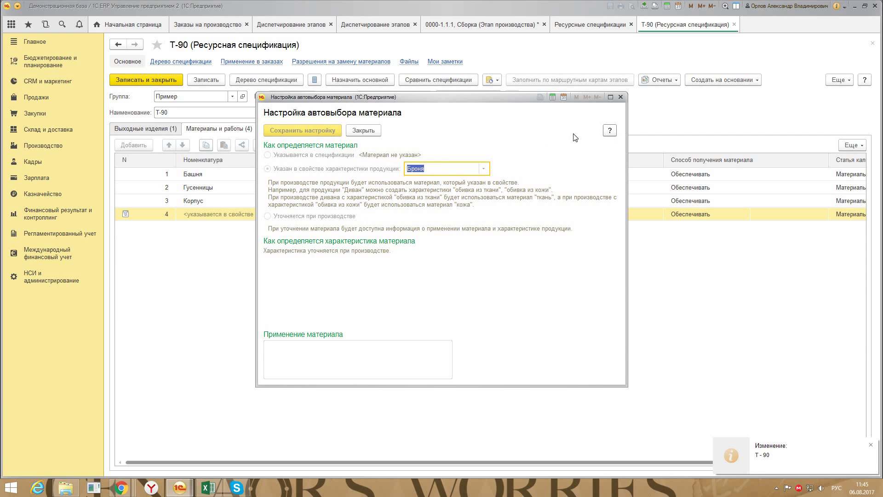
left_click(620, 96)
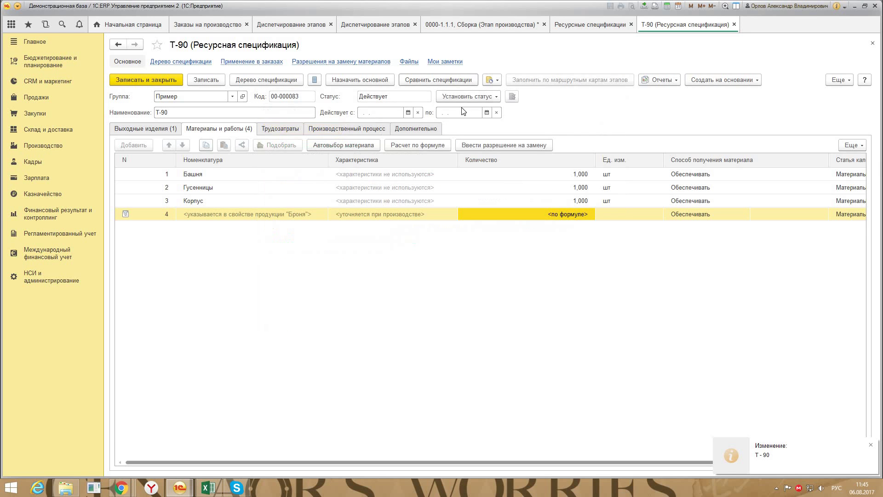
Set the T-90 specification's status to В разработке so that it can be edited.
left_click(476, 102)
left_click(476, 113)
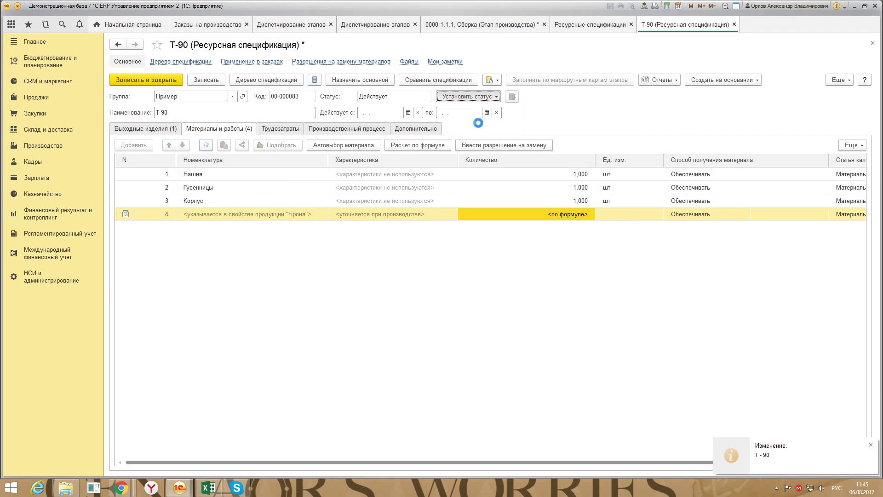
left_click(368, 219)
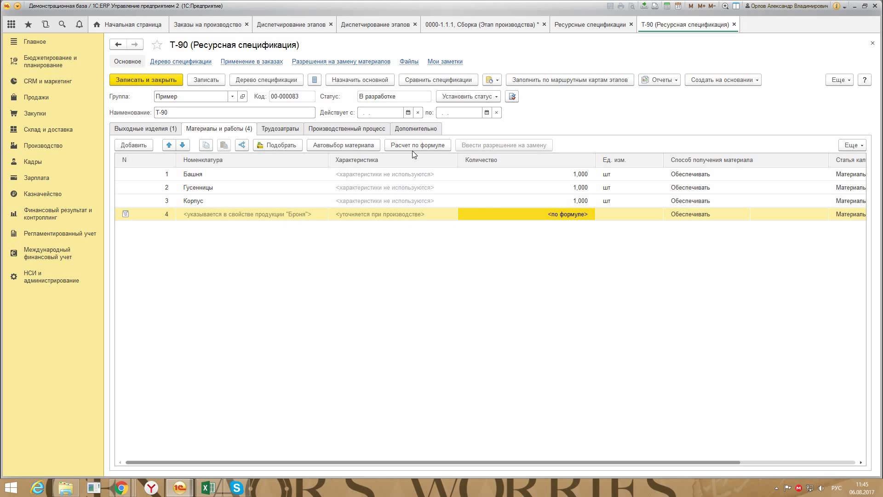
Try Цвет краски and Броня as the product property determining row 4's material, and close the auto-selection settings without saving.
left_click(354, 147)
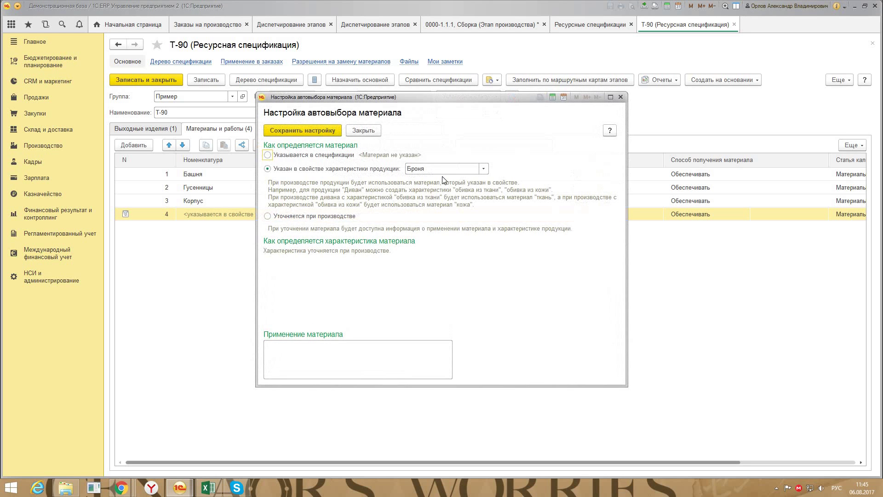
left_click(481, 172)
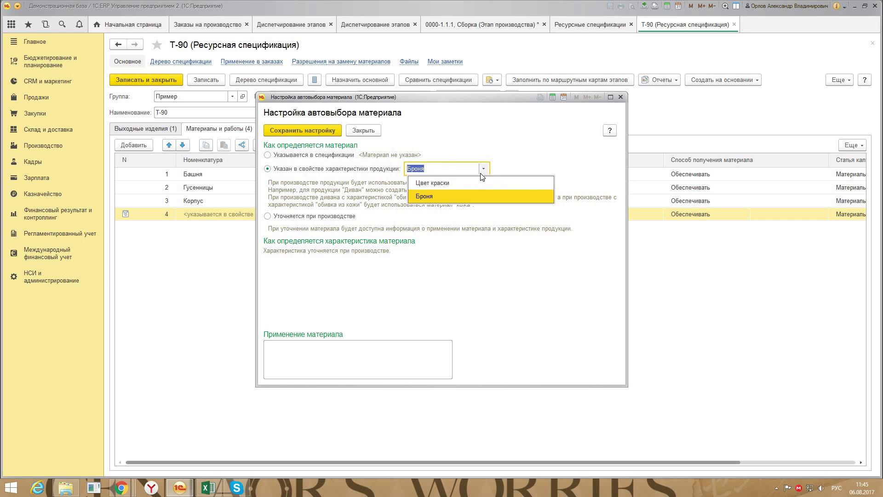
left_click(473, 181)
left_click(486, 169)
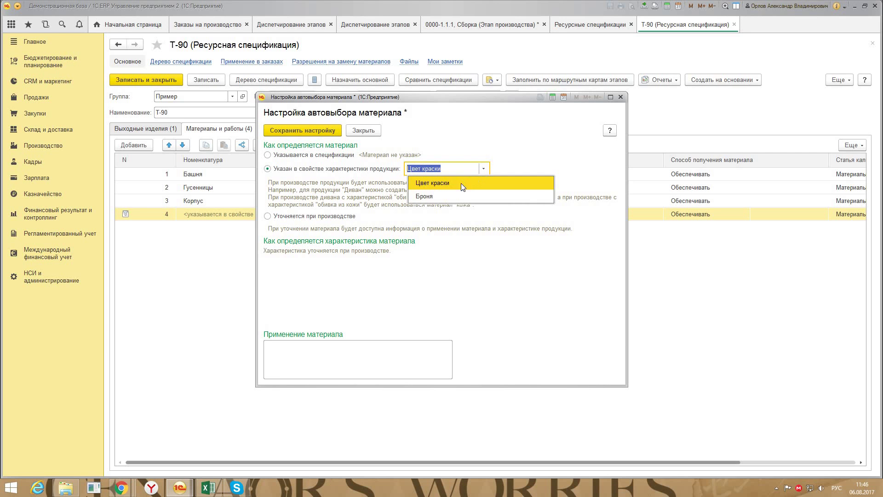
left_click(446, 196)
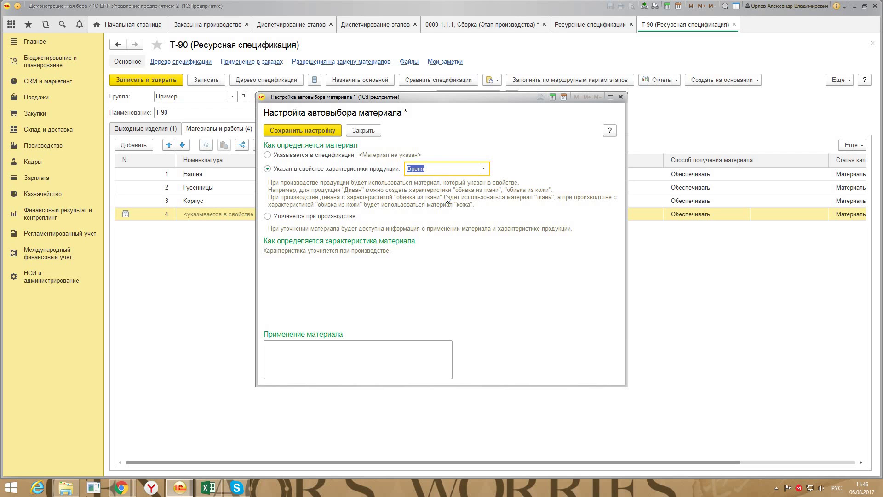
left_click(622, 97)
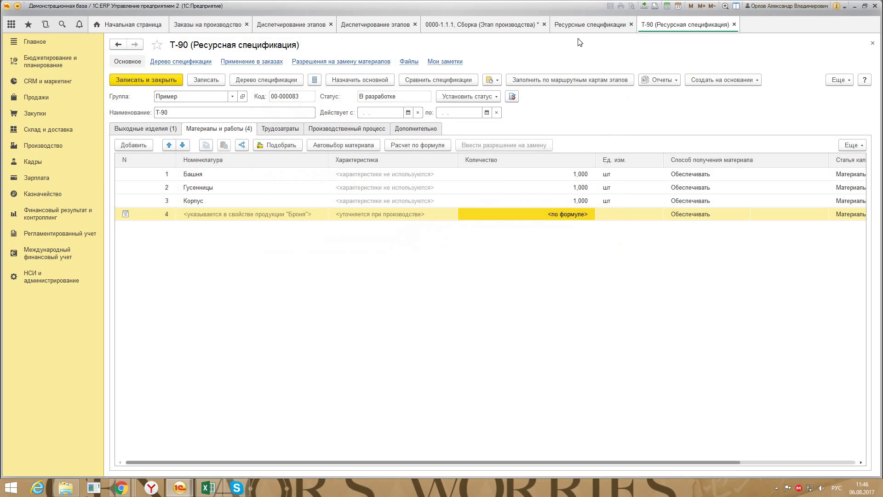
Examine the additional attributes Цвет танка and Броня in the item card of the specification's output product T - 90.
left_click(145, 130)
left_click(364, 183)
left_click(362, 180)
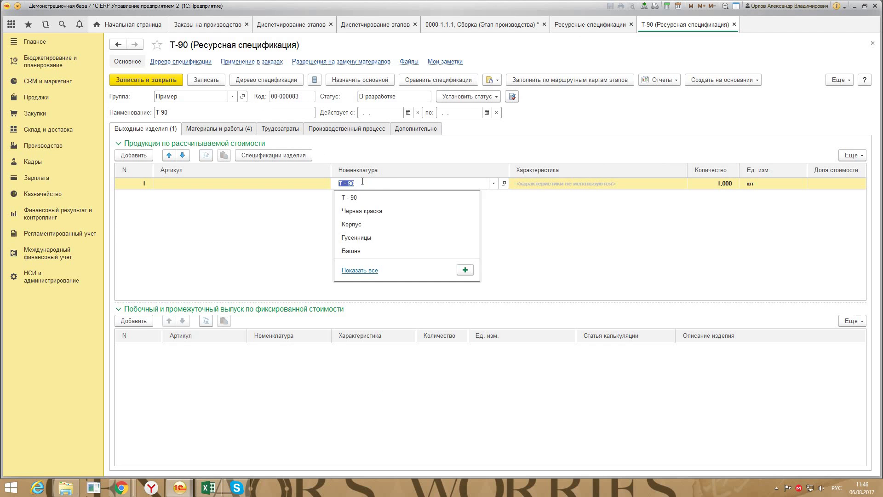
left_click(500, 183)
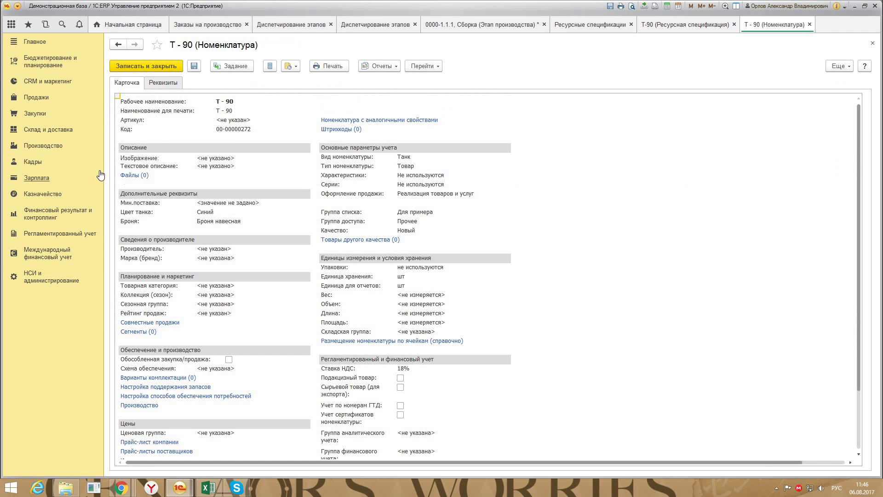
left_click(167, 82)
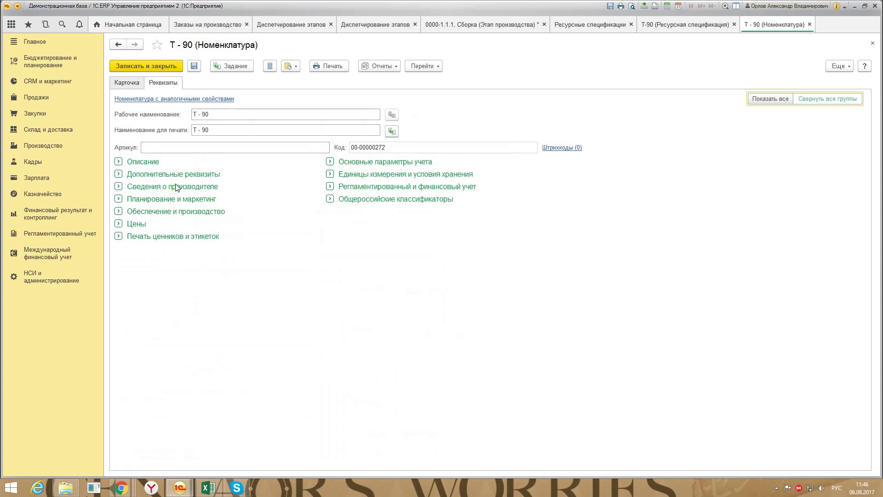
left_click(119, 175)
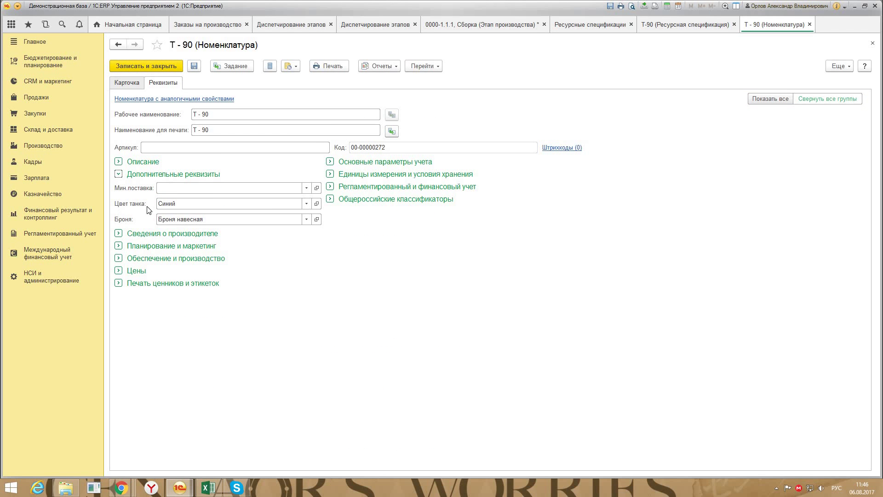
left_click(870, 43)
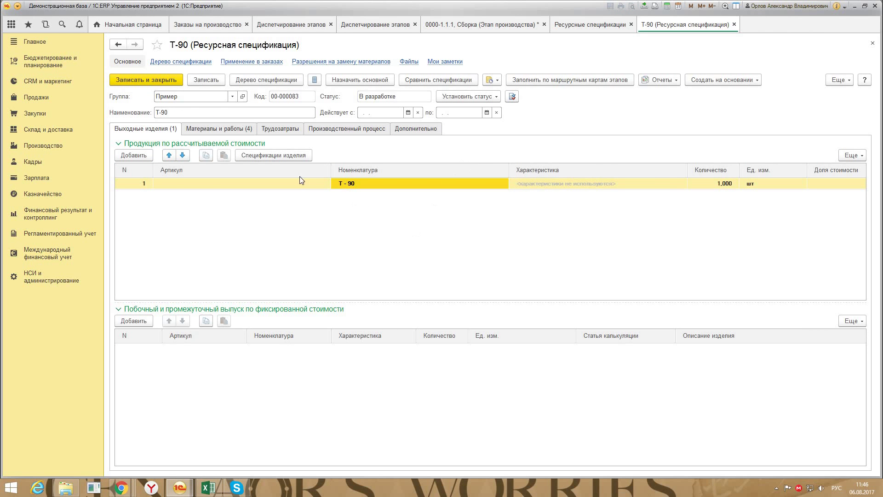
In row 4's automatic material selection settings, take the material from the product characteristic property Броня.
left_click(242, 130)
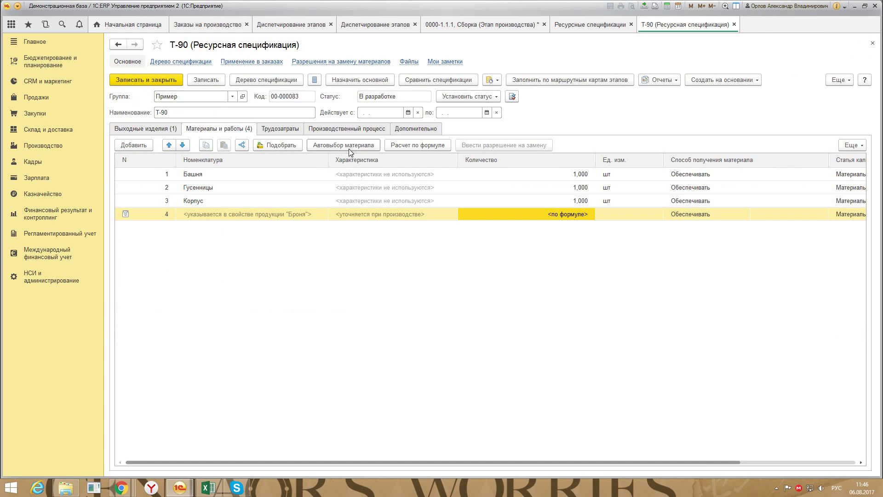
left_click(348, 148)
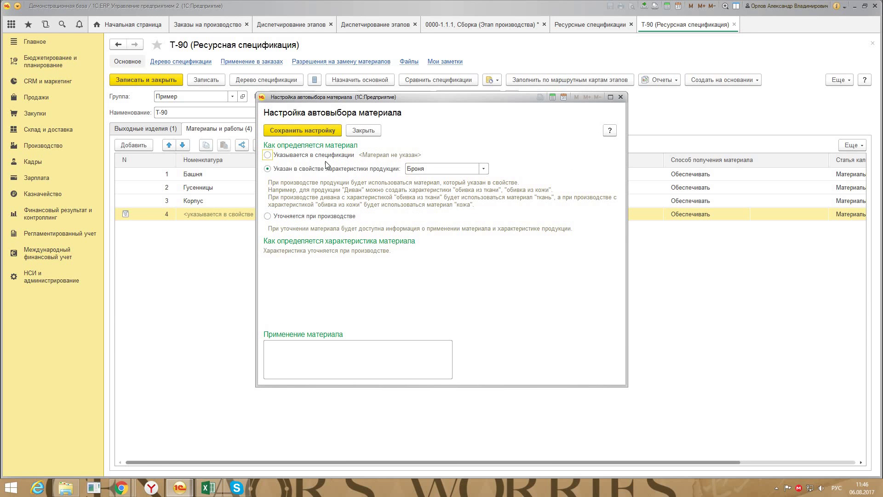
left_click(301, 156)
left_click(302, 168)
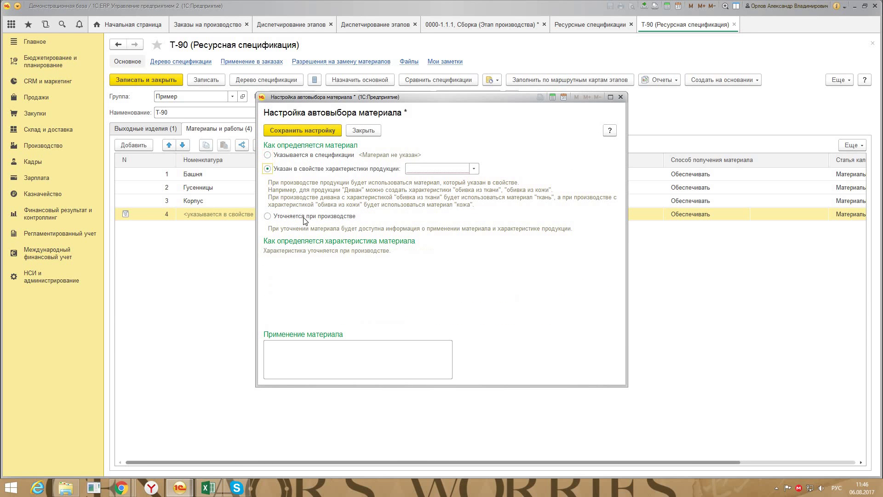
left_click(304, 216)
left_click(313, 168)
left_click(473, 169)
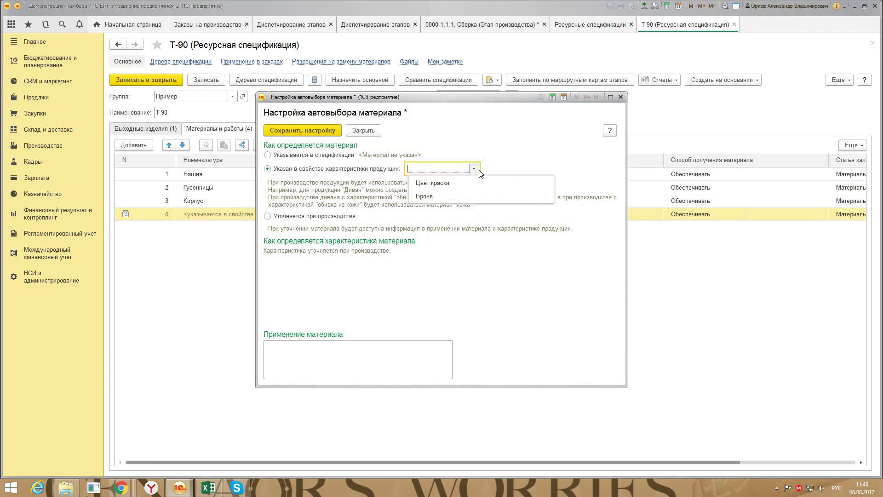
left_click(450, 201)
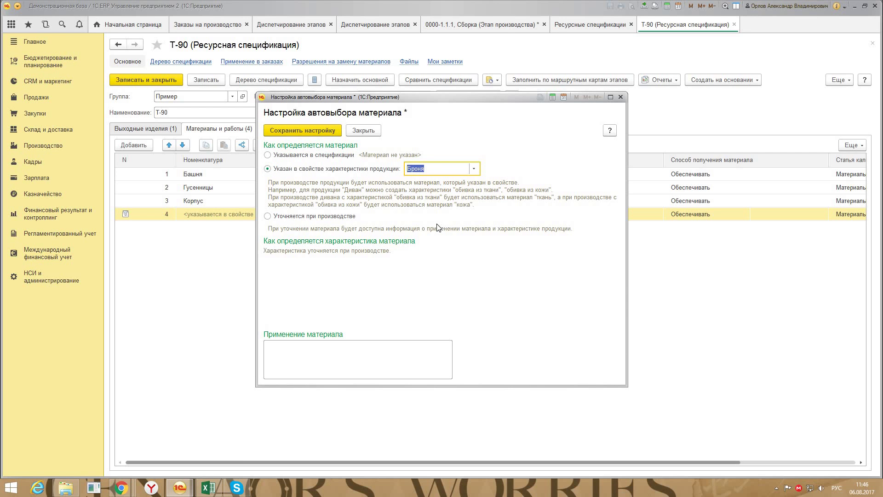
Save row 4's material auto-selection by Броня and review the row's usage condition, available properties and quantity formula.
left_click(297, 131)
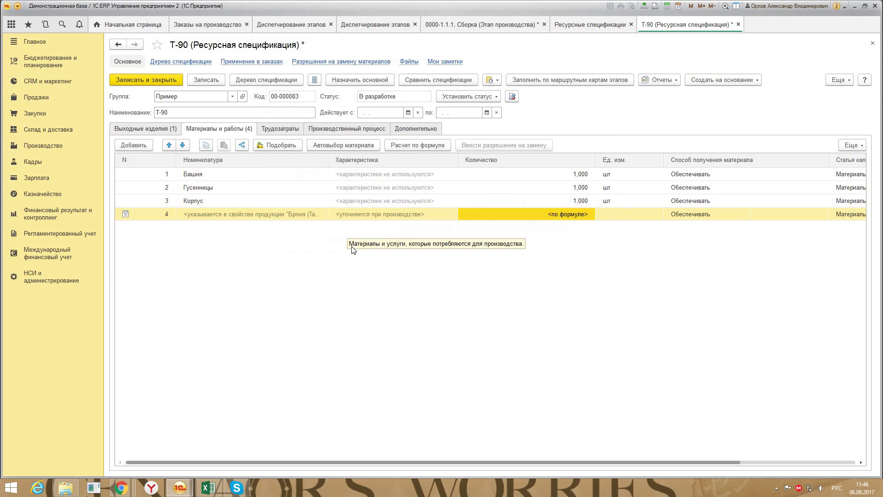
left_click(416, 145)
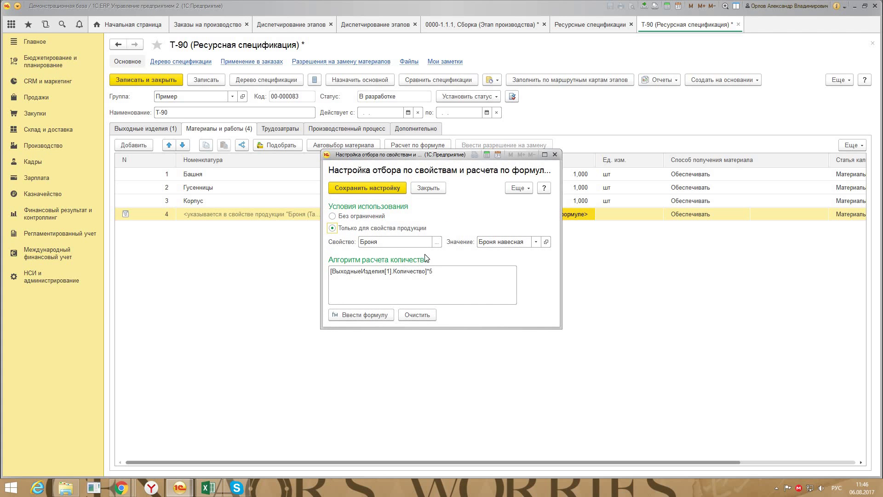
left_click(436, 242)
left_click(436, 243)
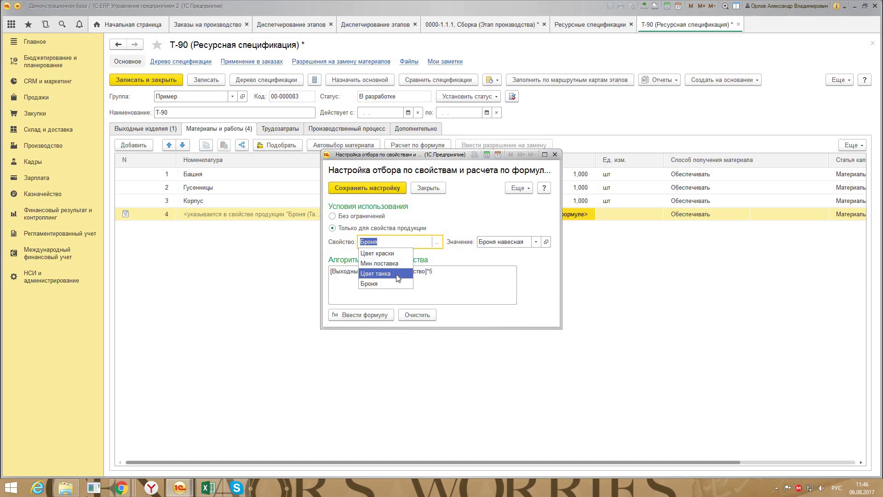
left_click(469, 264)
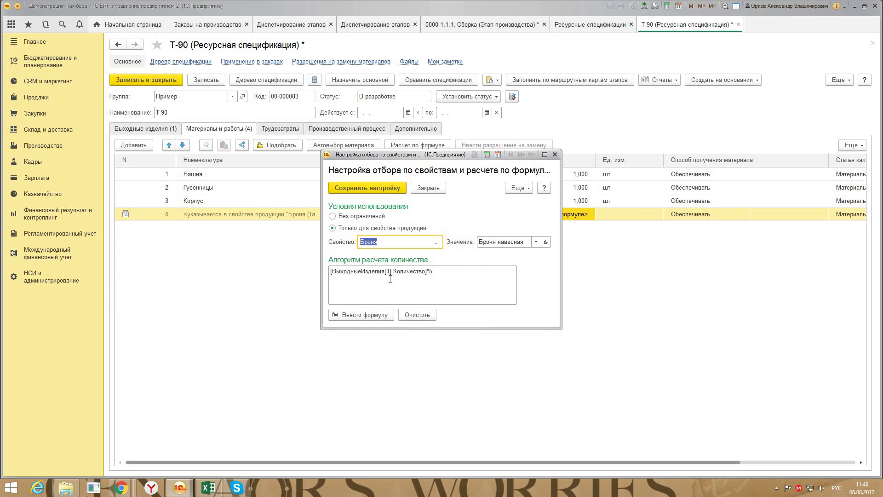
left_click(354, 314)
left_click(355, 315)
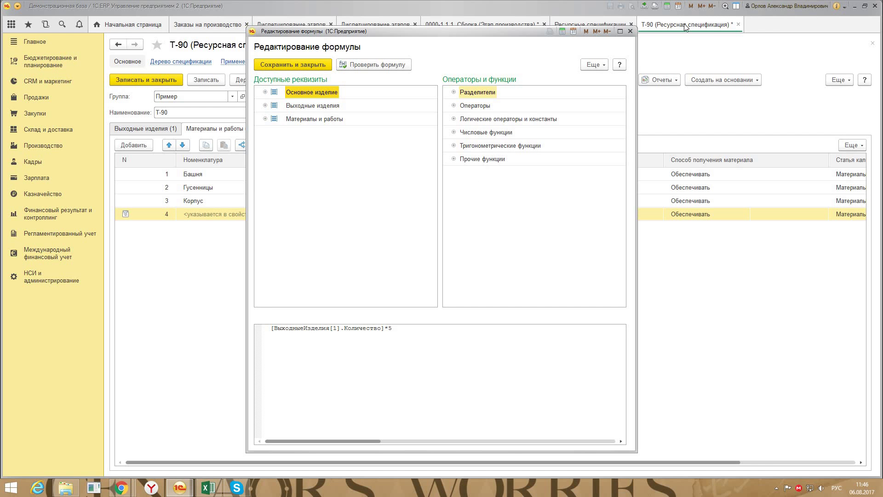
left_click(630, 32)
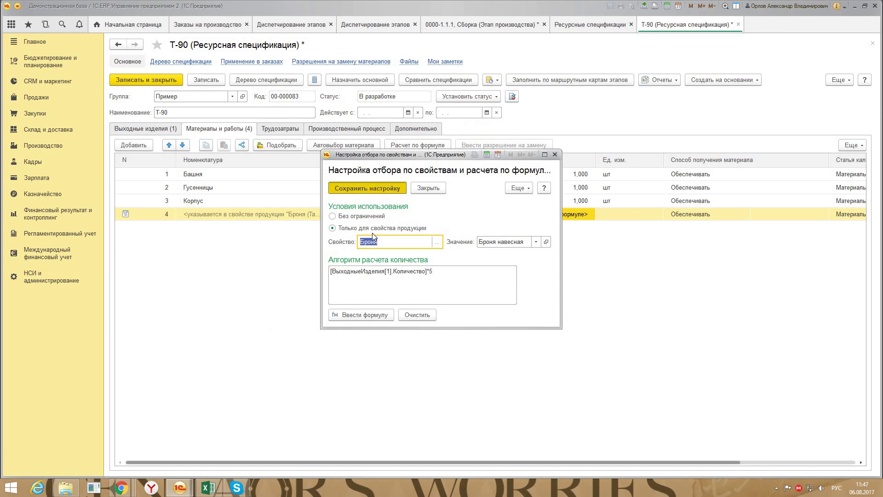
left_click(331, 181)
Set the T-90 specification's status to Действует and refill the Сборка production stage's materials from the specification.
left_click(462, 98)
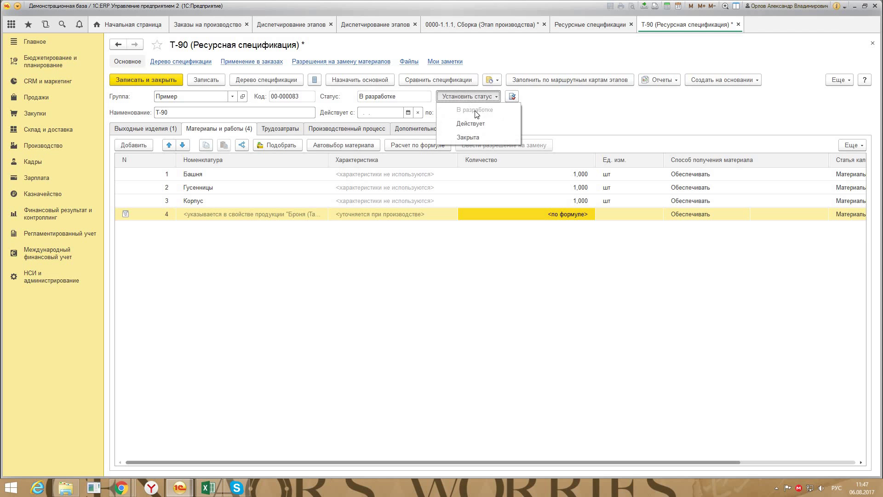
left_click(468, 122)
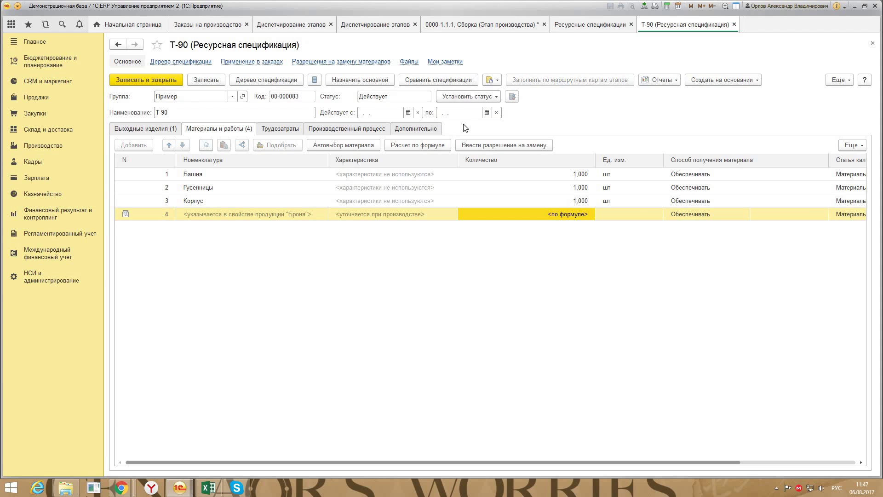
left_click(467, 25)
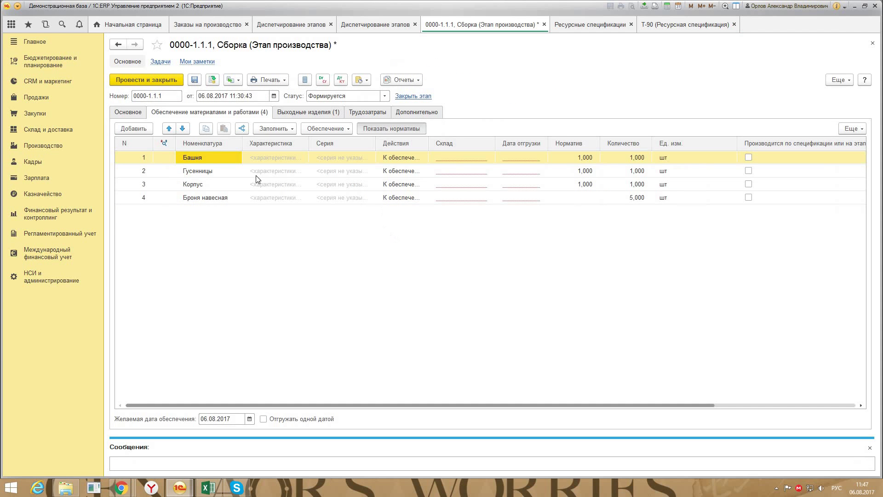
left_click(193, 198)
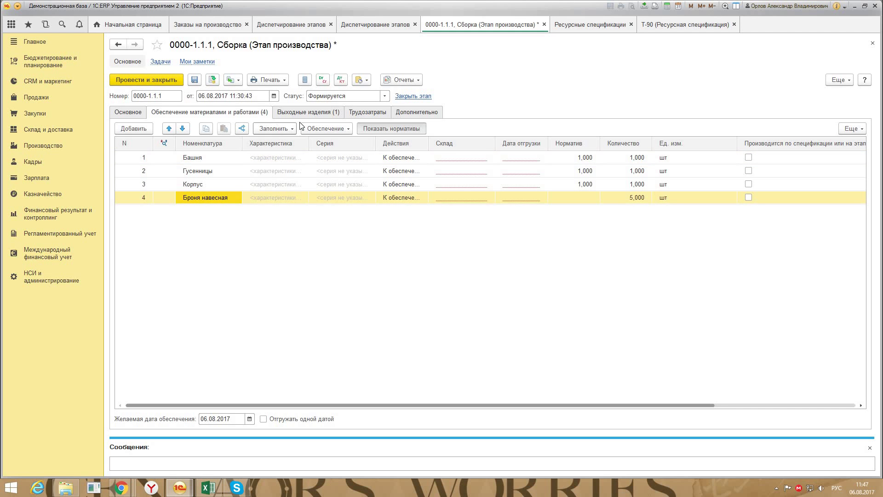
left_click(279, 129)
left_click(307, 170)
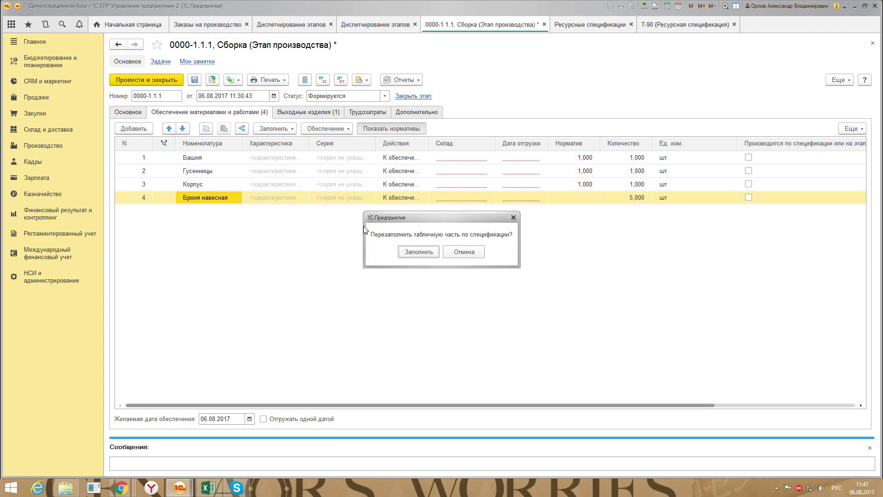
left_click(411, 252)
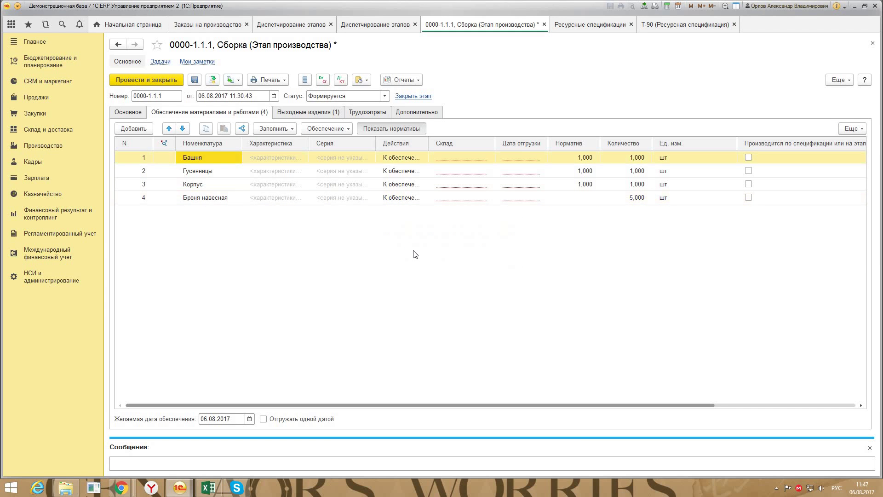
left_click(633, 199)
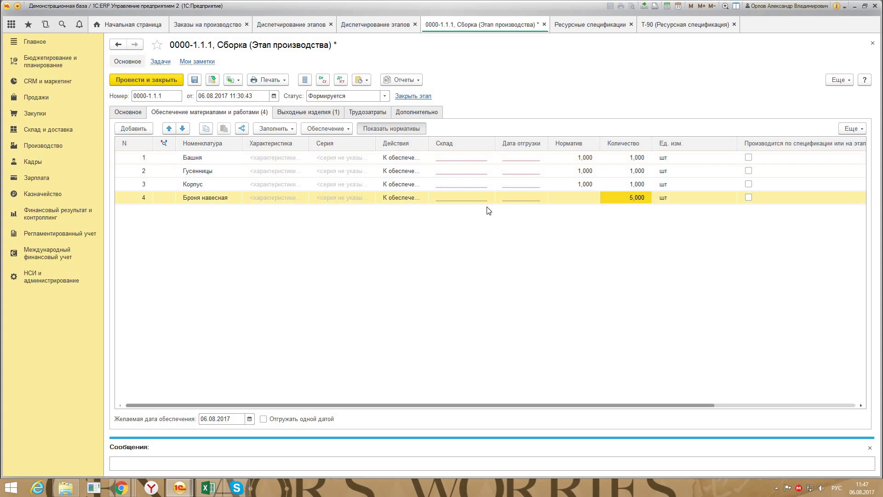
left_click(308, 112)
left_click(246, 113)
Reopen the T-90 resource specification and set its status to В разработке.
left_click(592, 25)
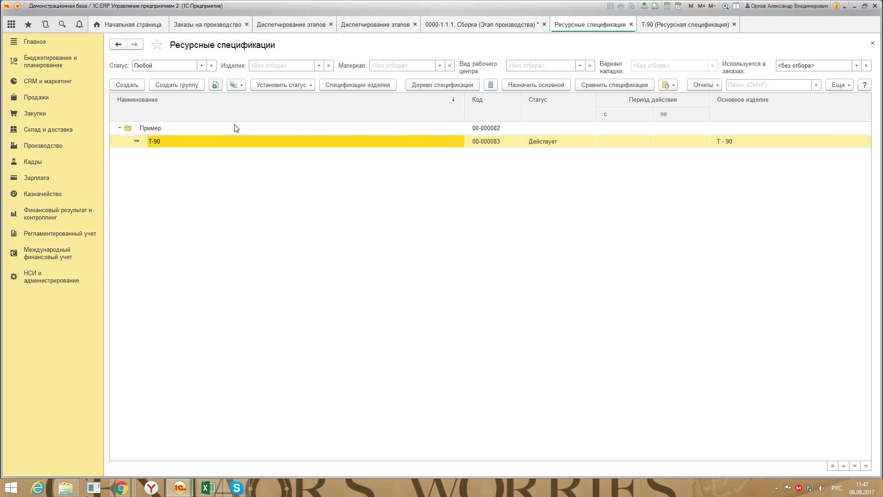
double_click(226, 142)
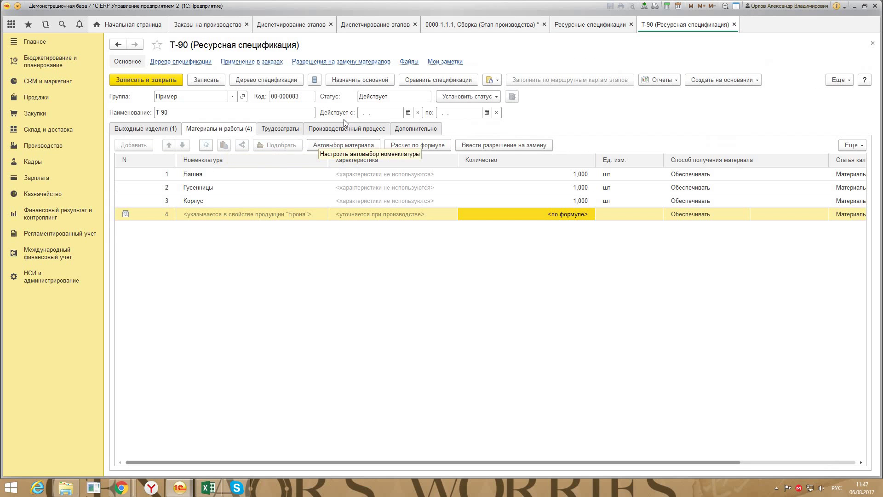
left_click(471, 102)
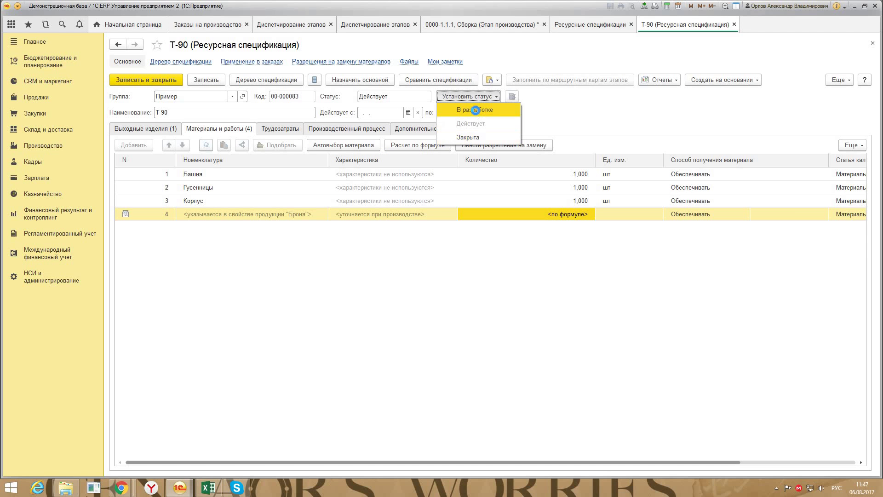
left_click(478, 111)
left_click(324, 217)
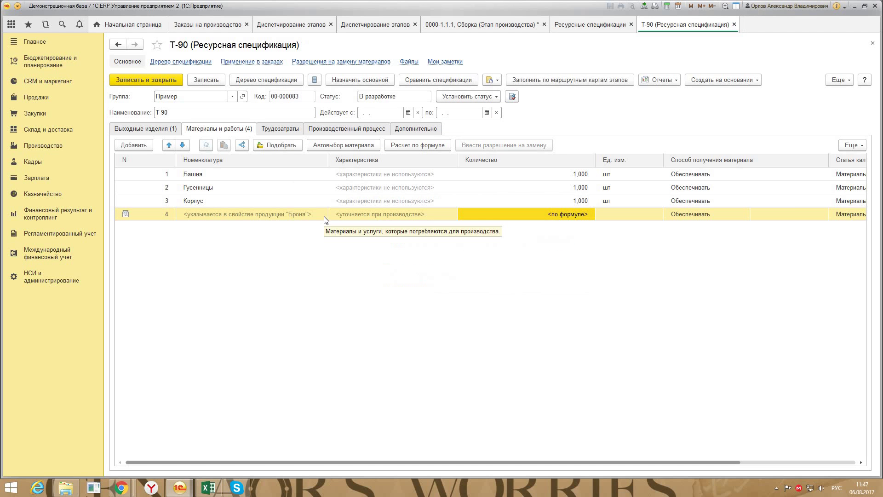
Add the item Чёрная краска as a new material row in the T-90 specification.
left_click(131, 145)
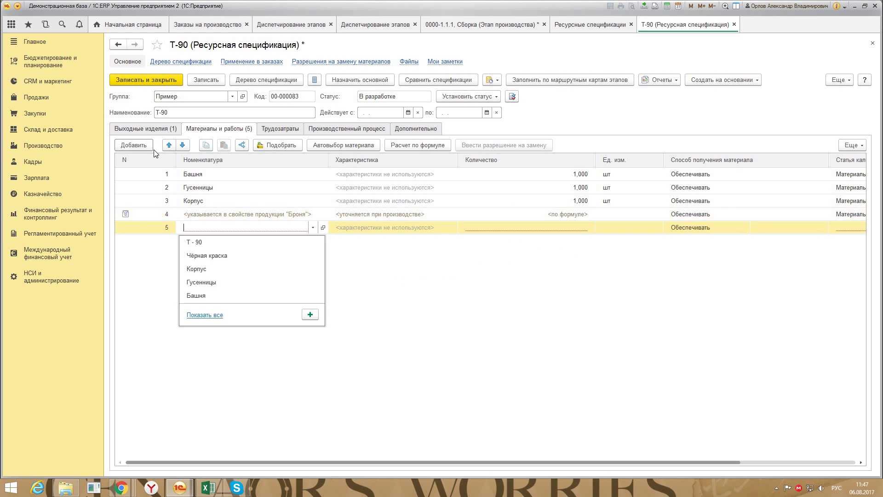
left_click(204, 315)
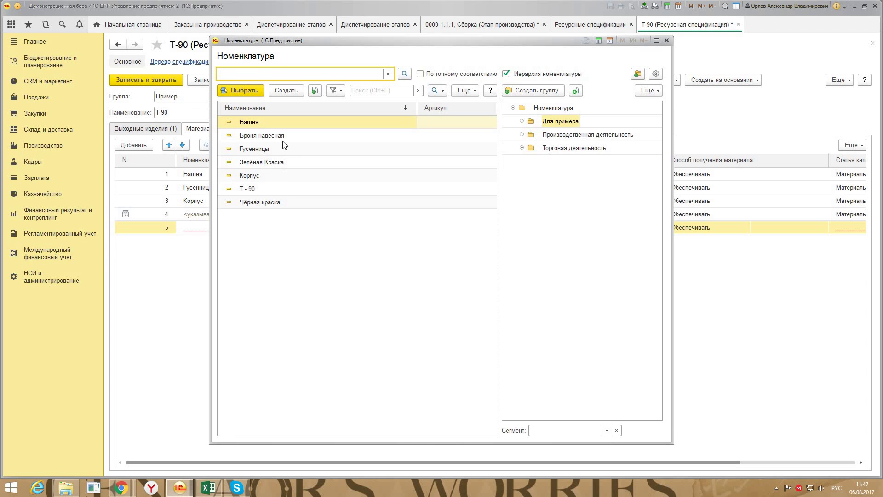
double_click(273, 205)
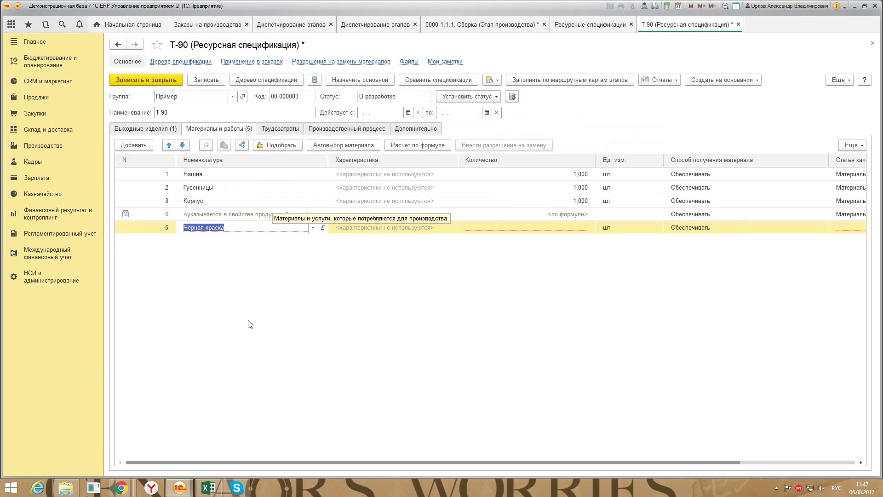
Restrict the use of Чёрная краска to products whose property Цвет танка has the value Чёрный.
left_click(426, 146)
left_click(368, 228)
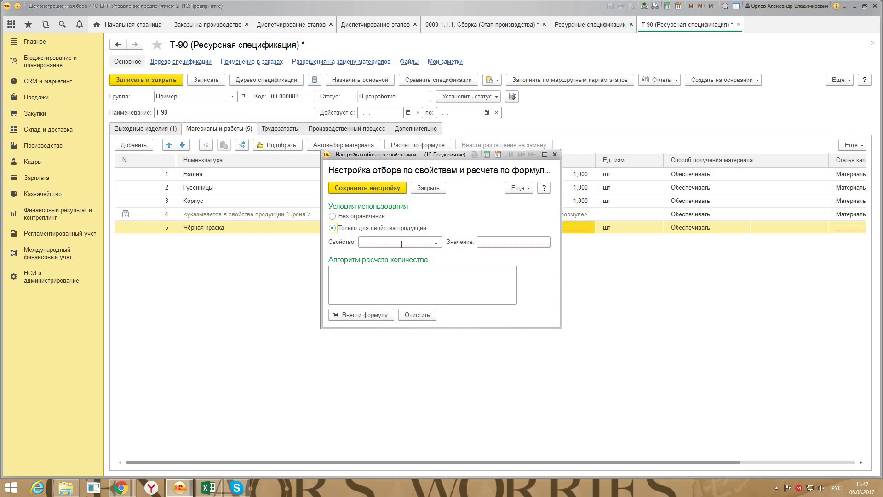
left_click(437, 242)
left_click(404, 277)
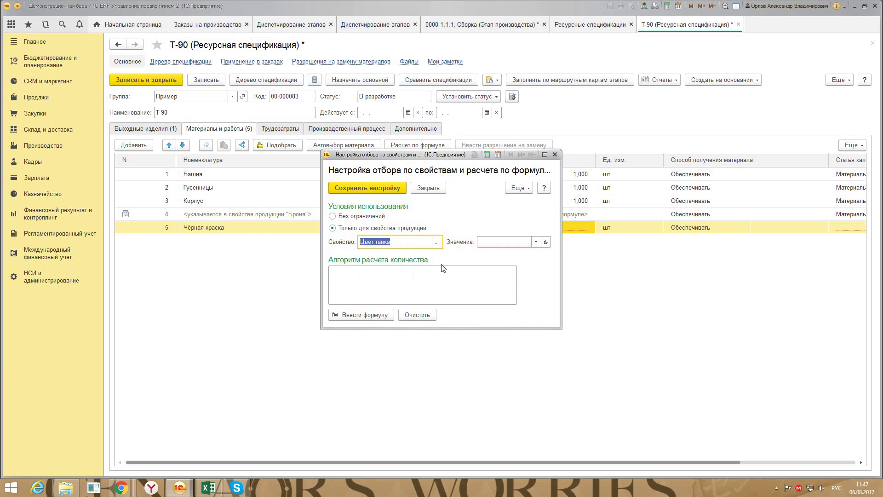
left_click(535, 242)
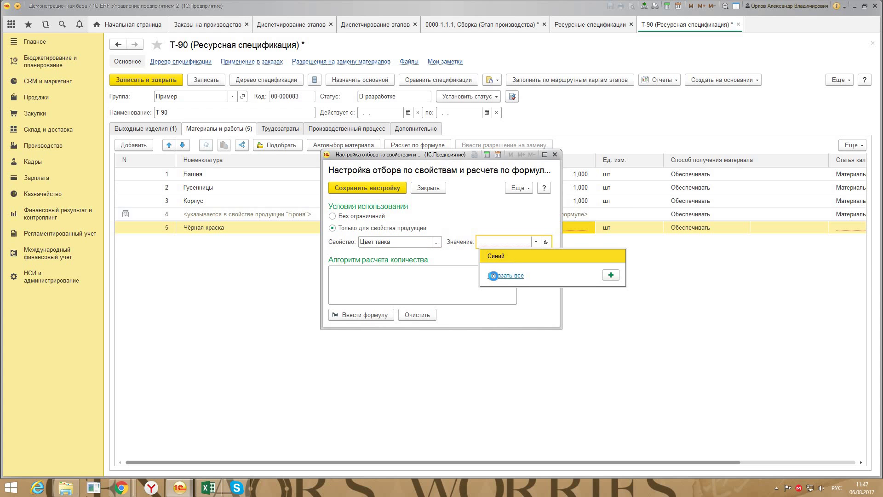
left_click(498, 271)
double_click(381, 166)
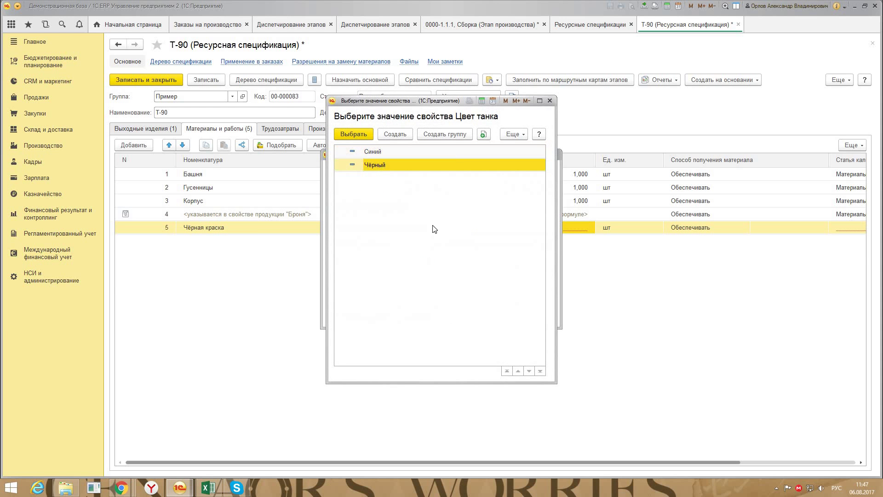
Begin the quantity formula for Чёрная краска with [ВыходныеИзделия[1].Количество] and a multiplication operator.
left_click(428, 286)
left_click(361, 315)
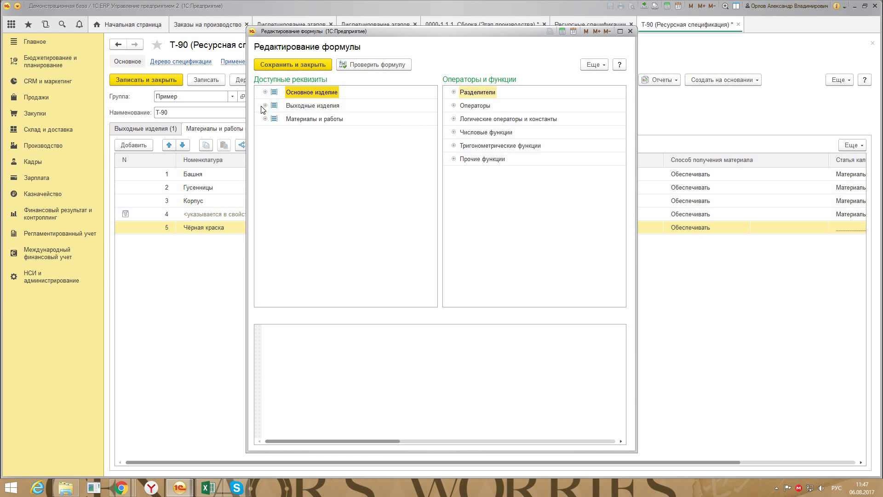
left_click(265, 106)
double_click(305, 122)
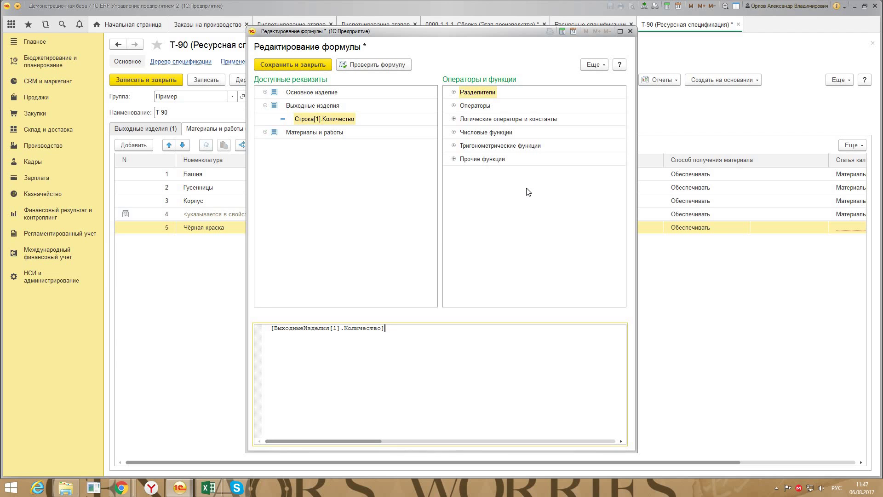
type("*")
left_click(454, 106)
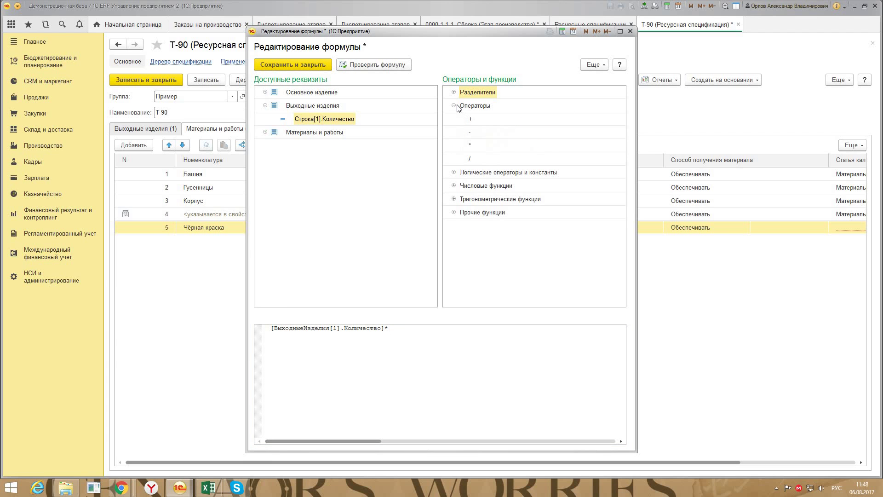
left_click(425, 328)
type("*")
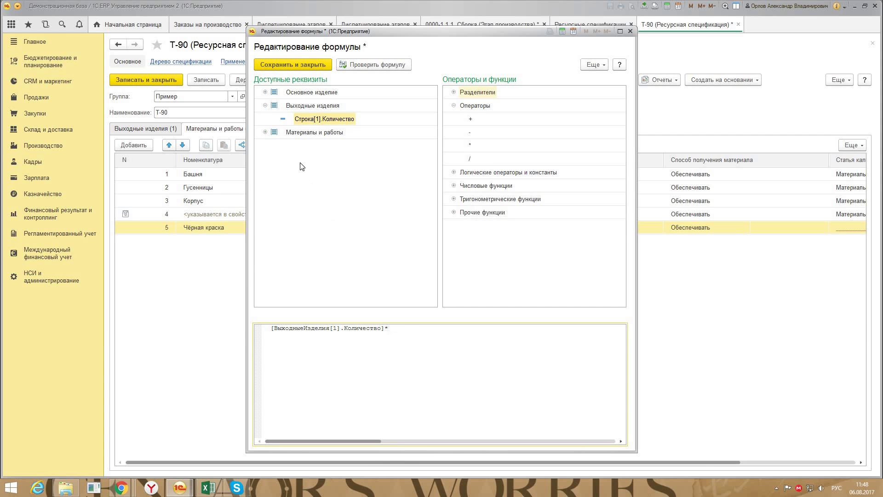
Add the quantity of material row 4, [МатериалыИУслуги[4].Количество], as the formula's second factor.
left_click(265, 92)
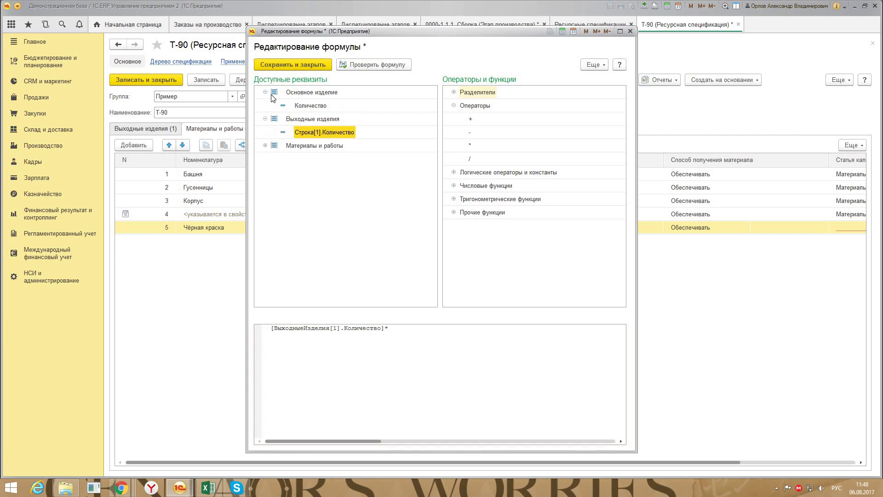
left_click(265, 146)
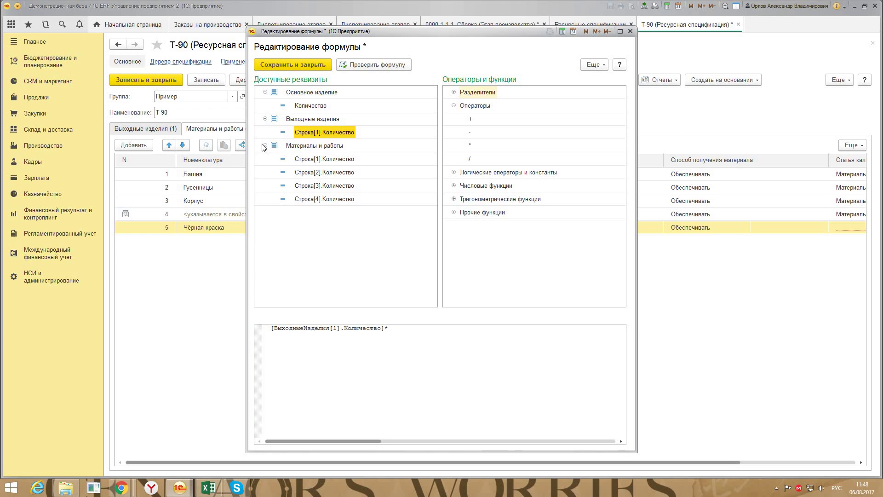
left_click(315, 199)
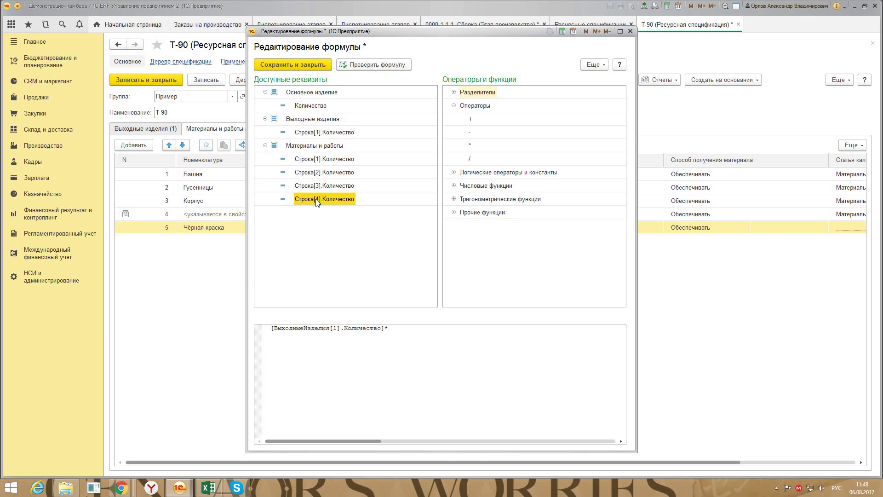
left_click_drag(316, 198, 392, 327)
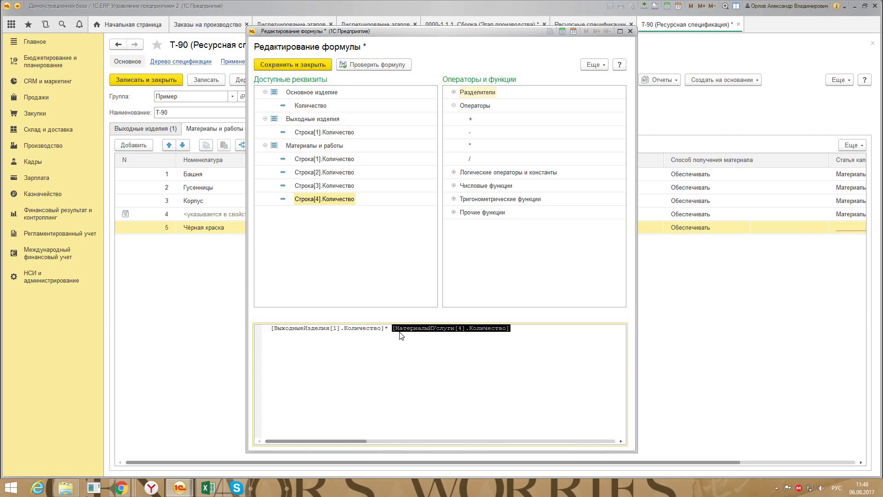
left_click(321, 329)
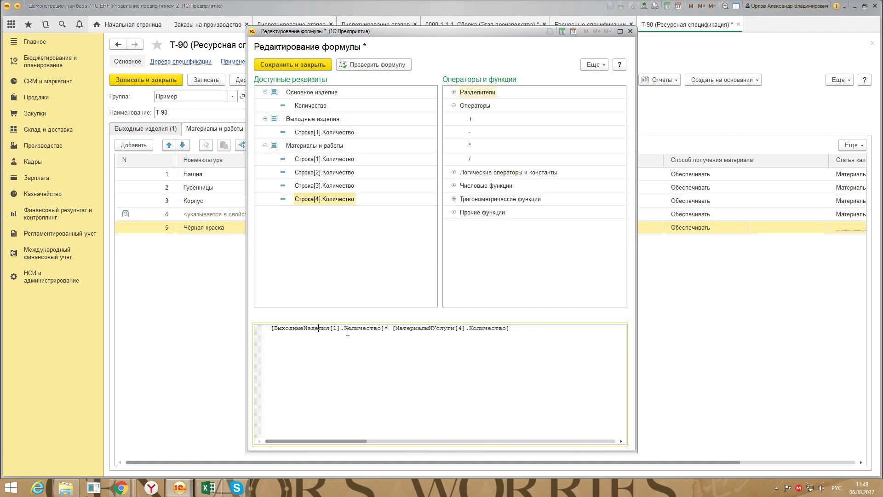
Append *2 to the formula, then save it together with the usage settings for Чёрная краска.
left_click(517, 331)
type("2")
left_click(290, 66)
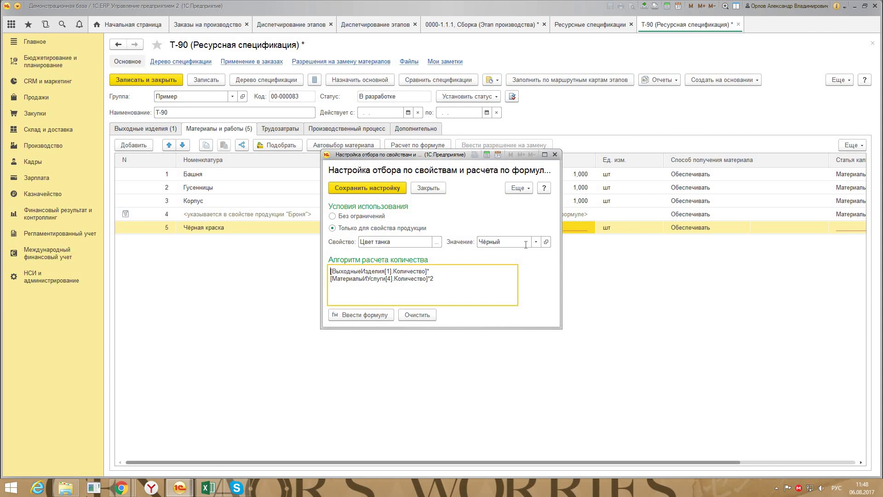
left_click(375, 191)
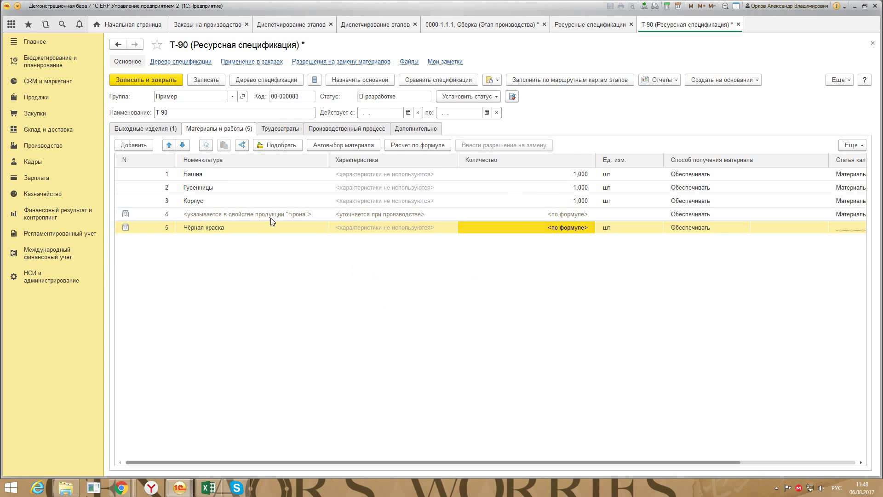
Assign the costing item Материалы основные to Чёрная краска and set the specification's status to Действует.
left_click(471, 98)
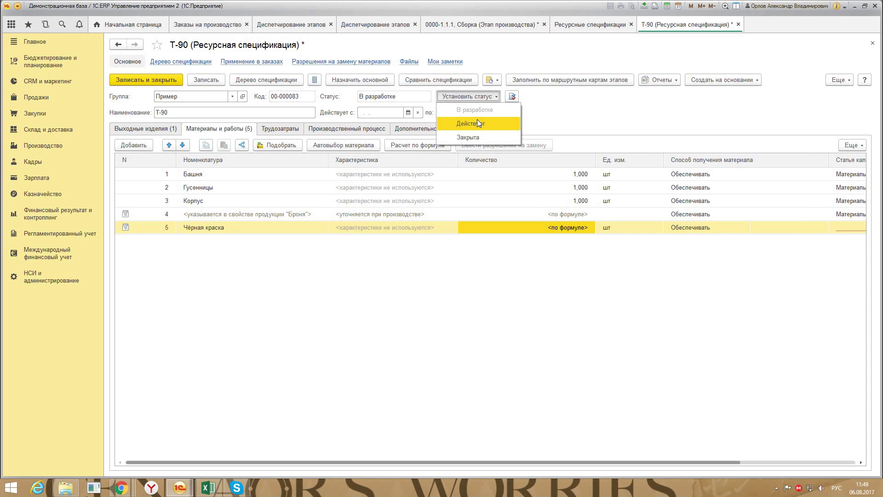
left_click(476, 119)
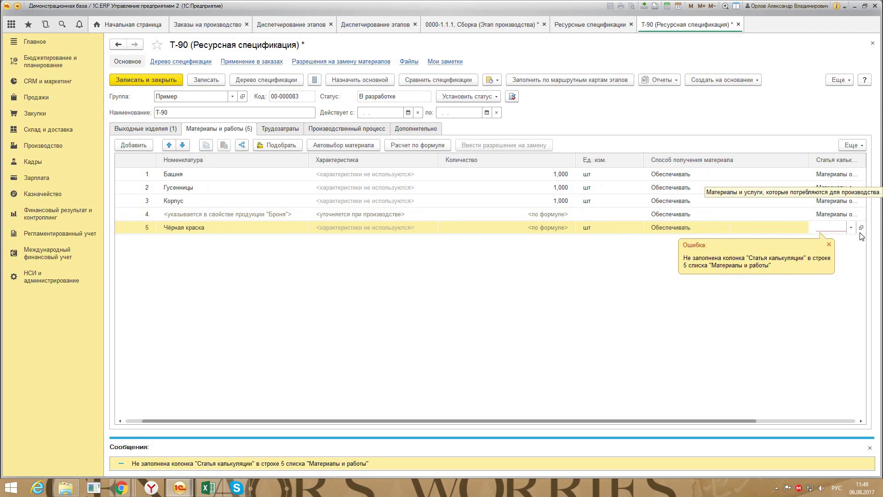
left_click(854, 227)
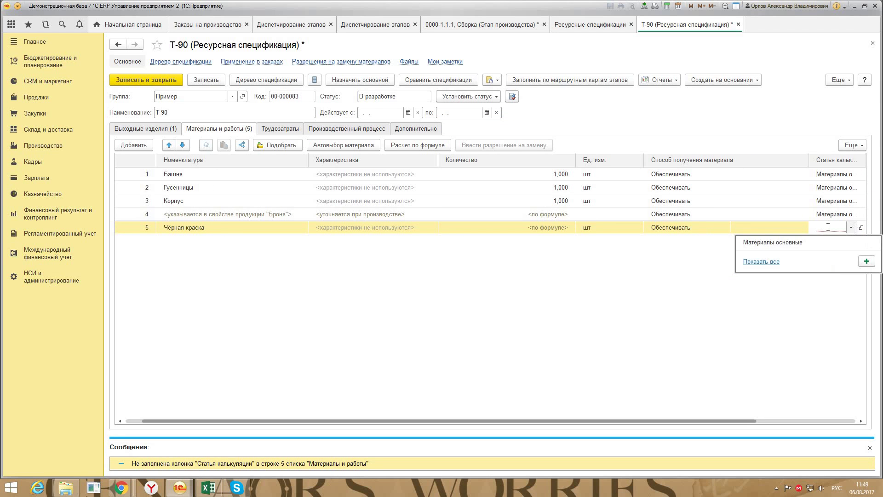
left_click(764, 242)
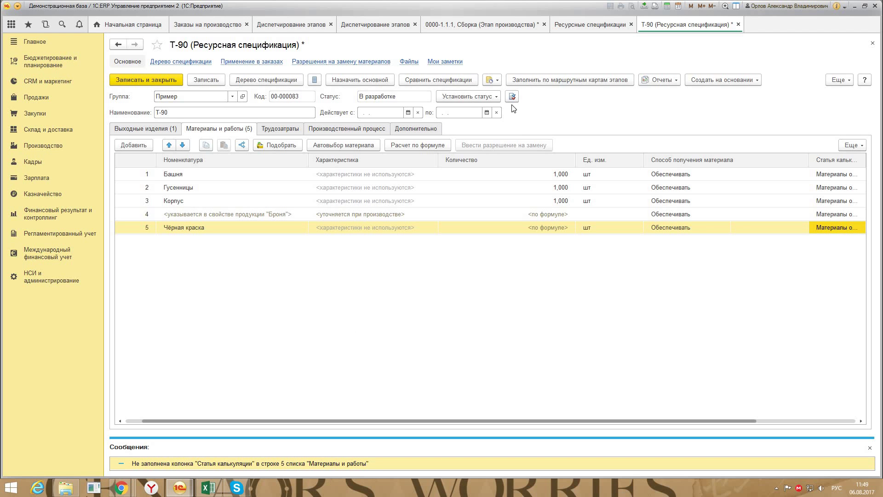
left_click(478, 97)
left_click(466, 121)
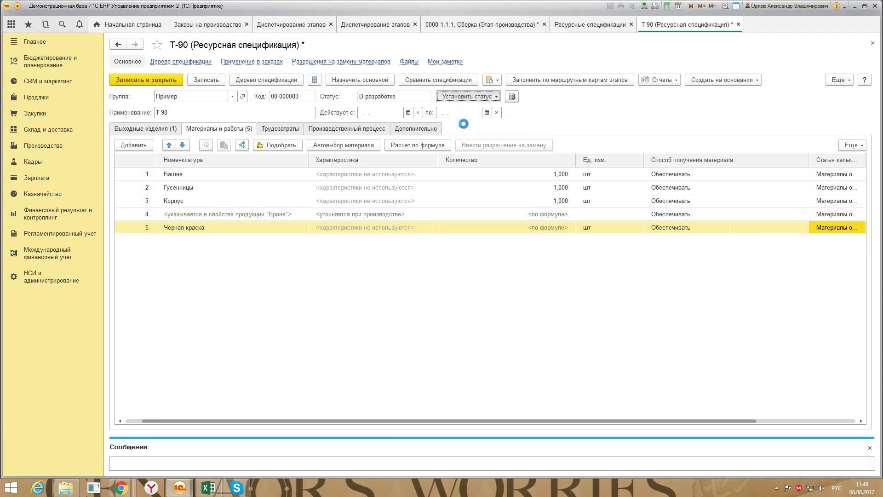
Refill the materials and works of production stage 0000-1.1.1, Сборка from its specification.
left_click(481, 26)
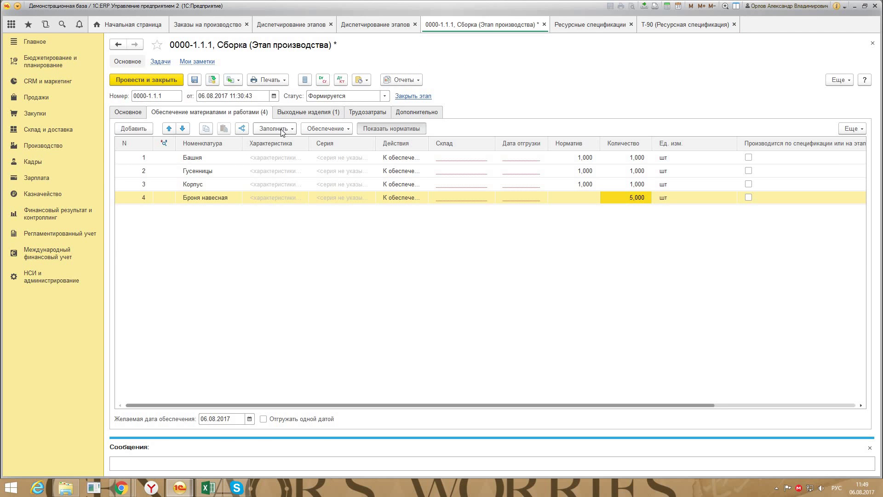
left_click(275, 128)
left_click(301, 173)
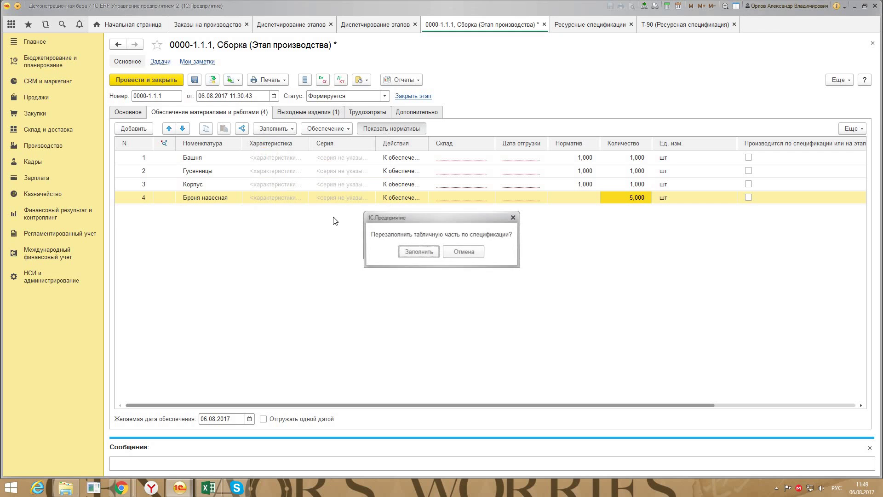
left_click(417, 251)
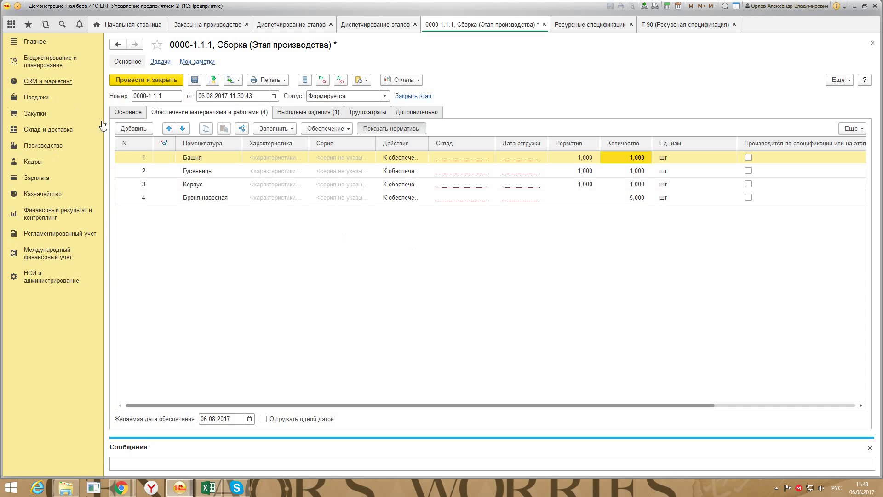
Open the Т - 90 product card through the output items of the production stage's linked specification.
left_click(134, 114)
left_click(176, 114)
left_click(122, 115)
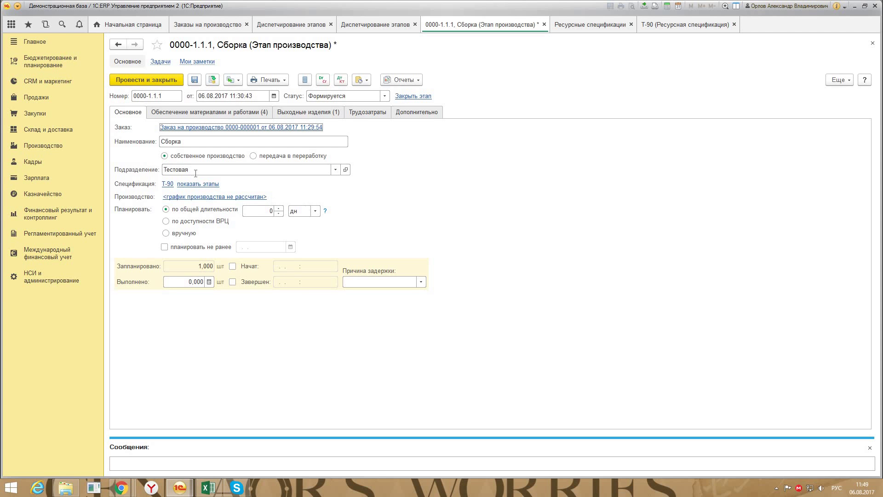
left_click(170, 184)
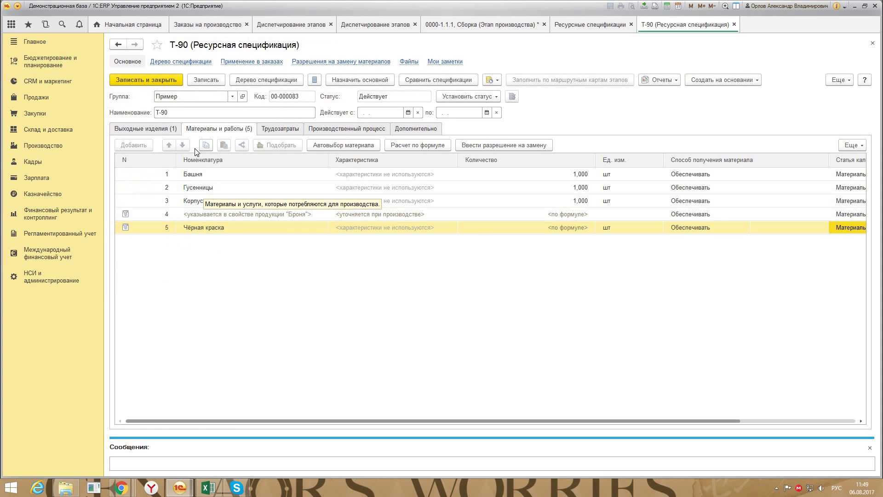
left_click(159, 133)
left_click(446, 184)
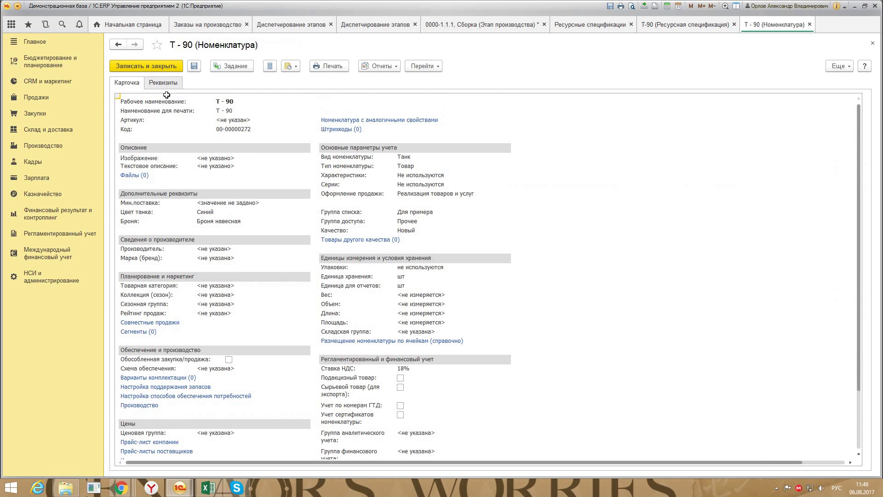
Set the additional attribute Цвет танка of Т - 90 to Чёрный, then save and close the product card.
left_click(170, 84)
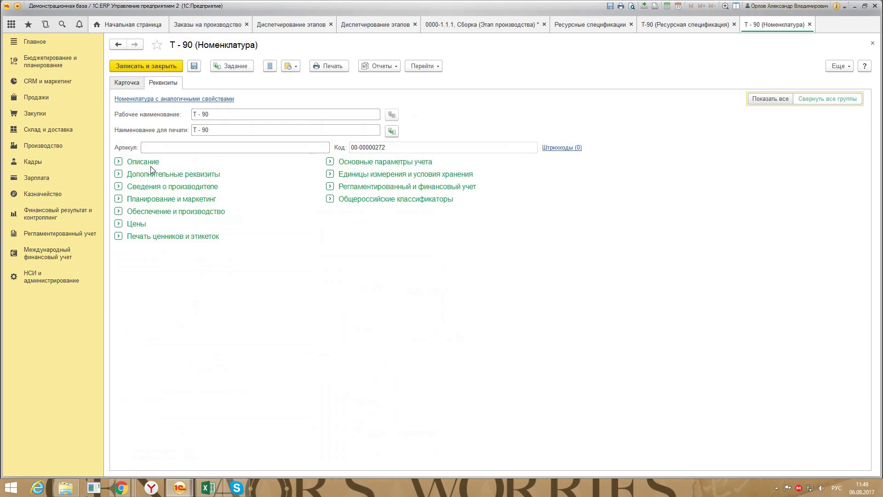
left_click(116, 174)
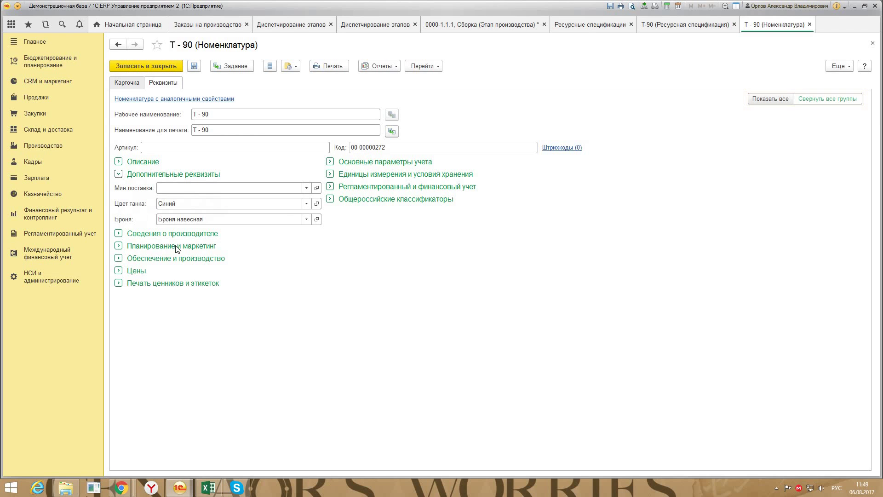
left_click(306, 203)
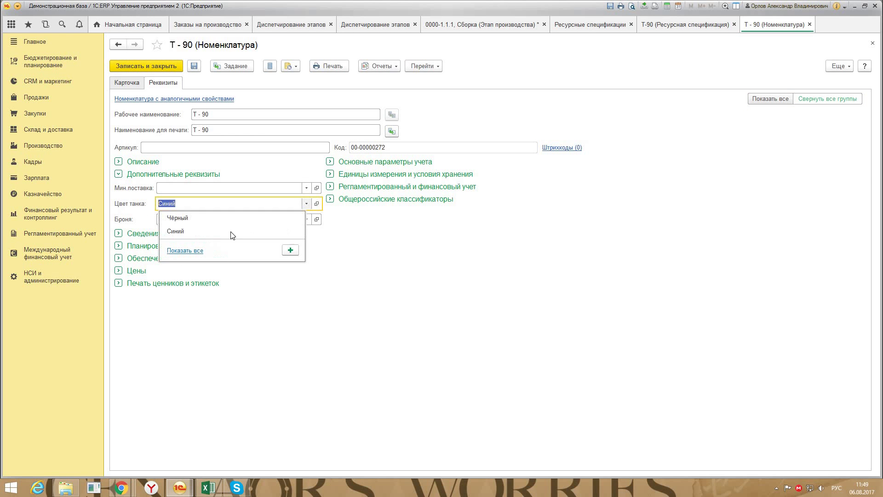
left_click(216, 219)
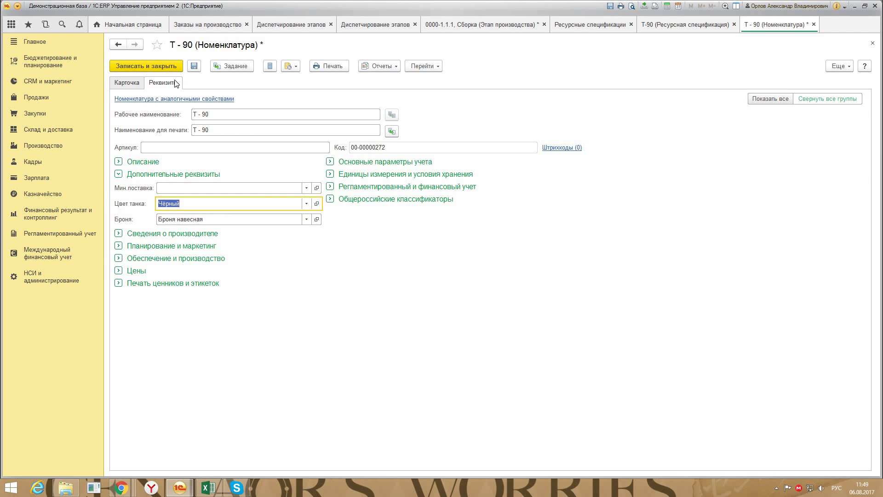
left_click(194, 67)
left_click(164, 66)
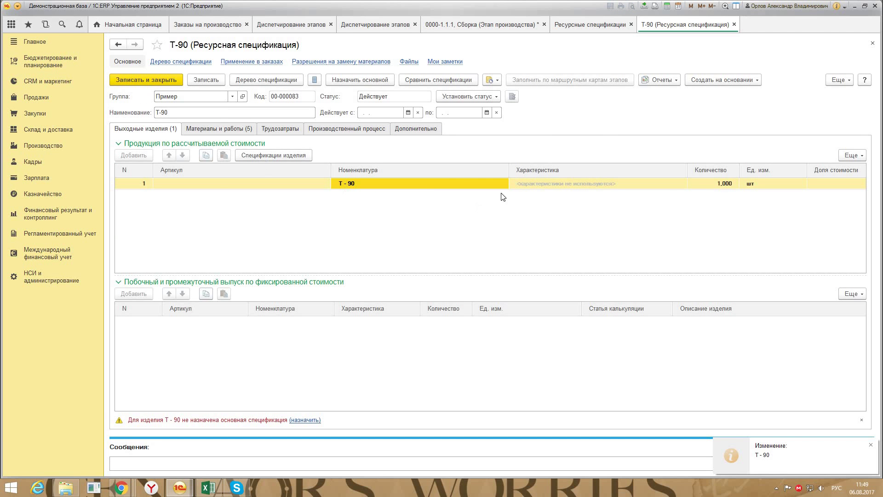
Review the usage condition and quantity formula set for Чёрная краска in the T-90 specification.
left_click(217, 128)
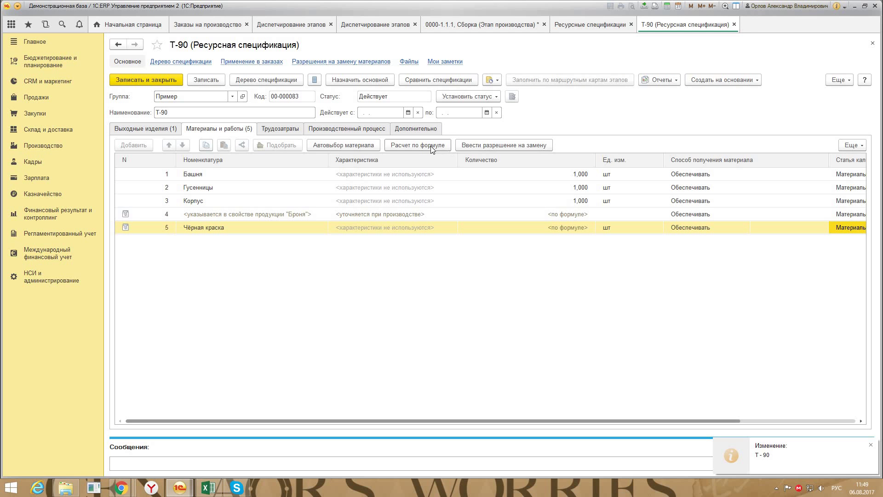
left_click(430, 146)
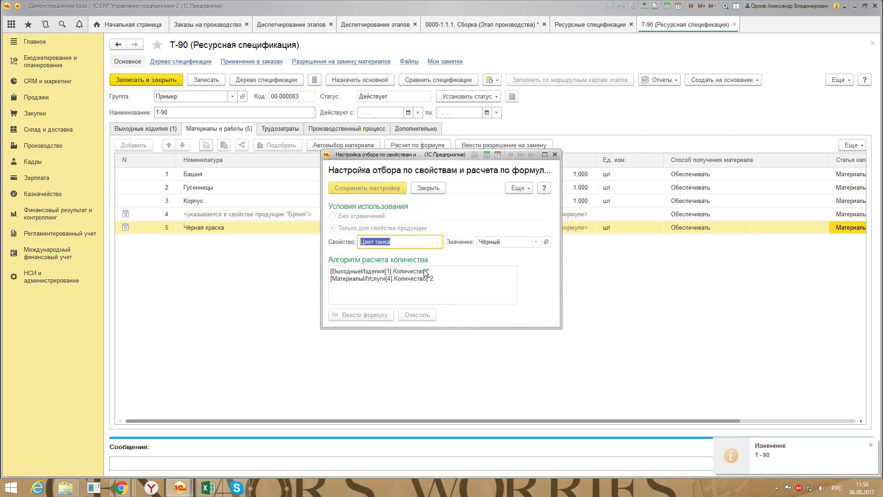
left_click(555, 155)
Refill the materials of production stage 0000-1.1.1 from the specification and select the quantity of Чёрная краска.
left_click(461, 26)
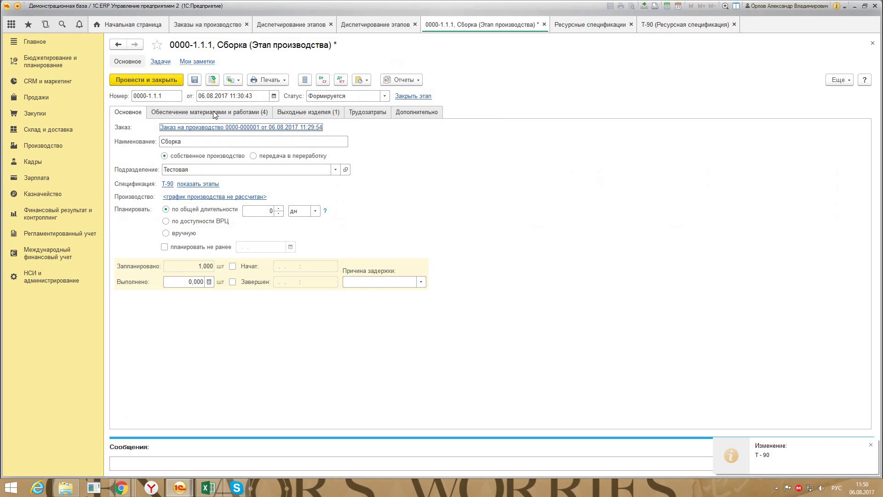
left_click(214, 112)
left_click(275, 128)
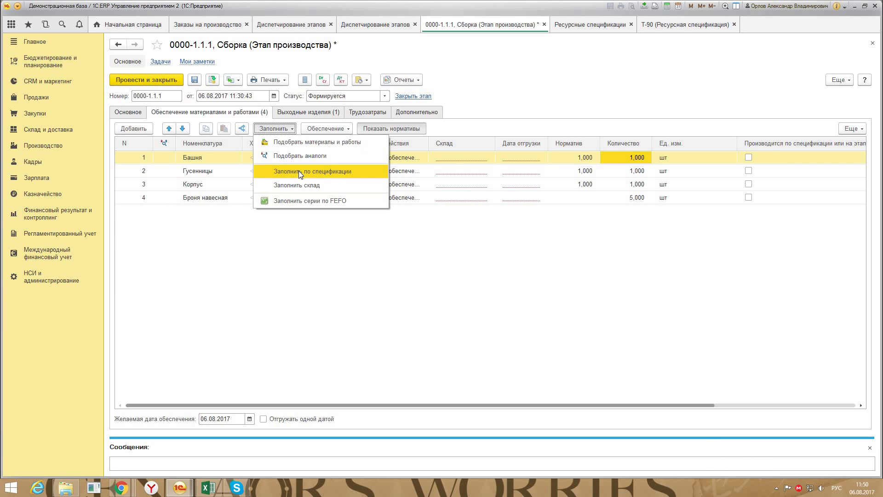
left_click(299, 170)
left_click(405, 249)
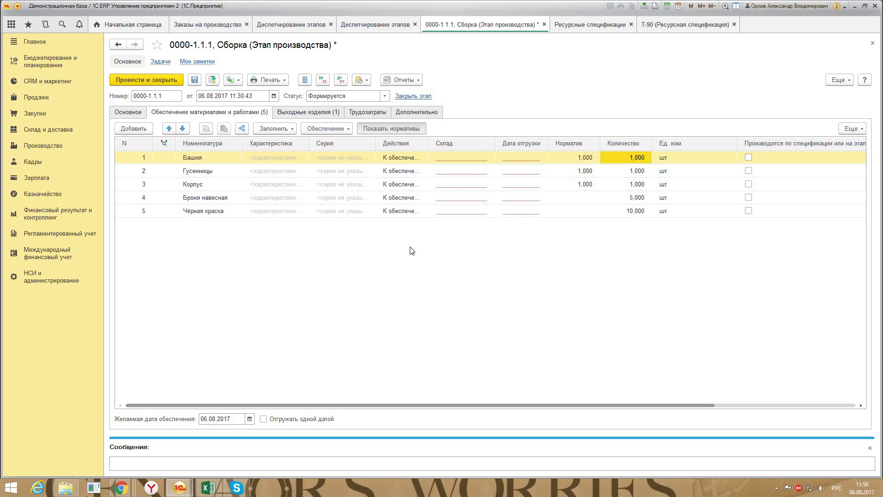
left_click(612, 211)
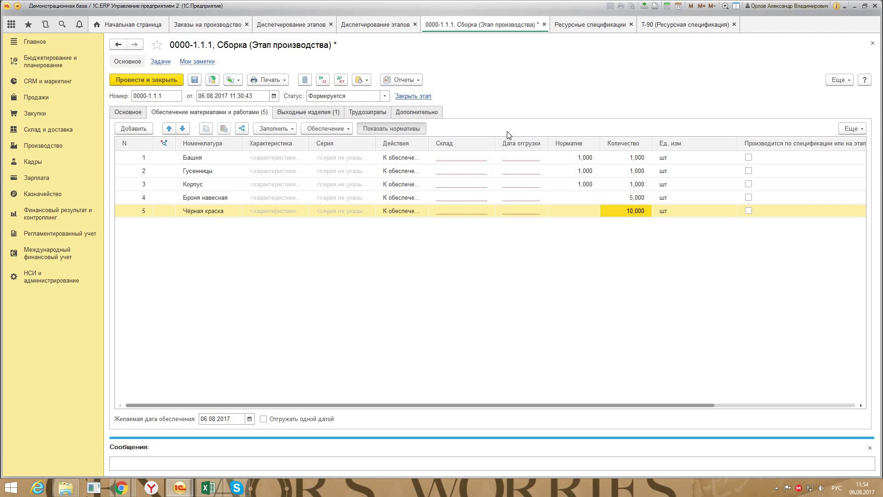
Return to the T-90 resource specification and set its status back to В разработке.
left_click(579, 26)
double_click(422, 141)
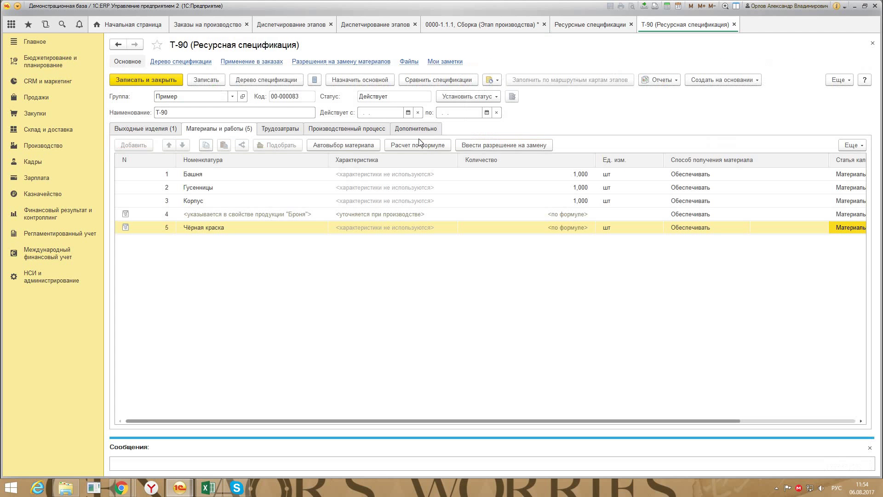
left_click(458, 97)
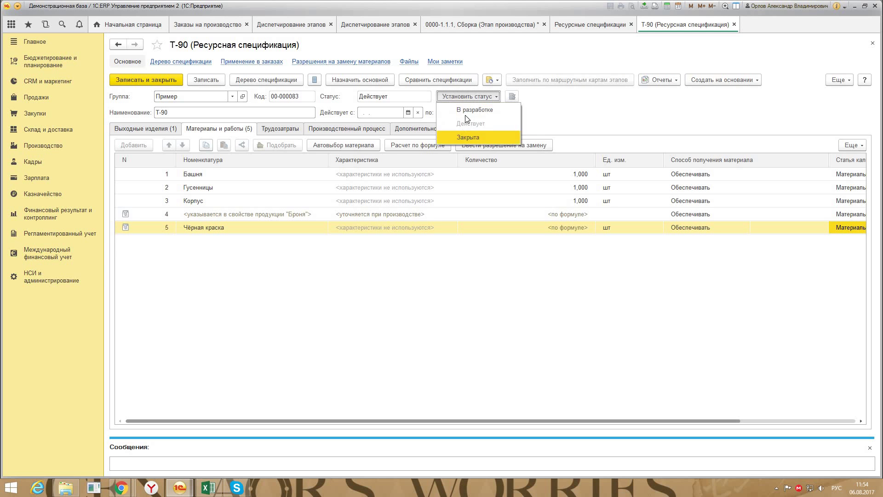
left_click(456, 120)
left_click(359, 220)
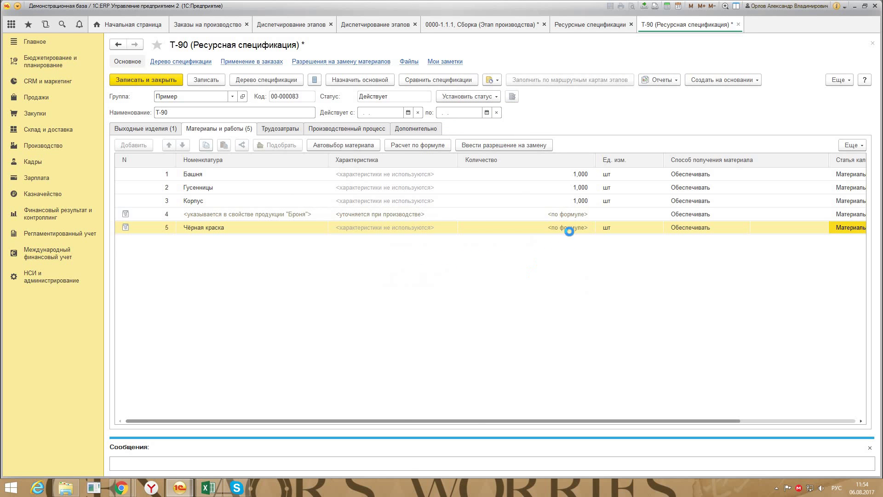
Examine the editable property filter and quantity formula of Чёрная краска, then close the settings without changes.
left_click(570, 231)
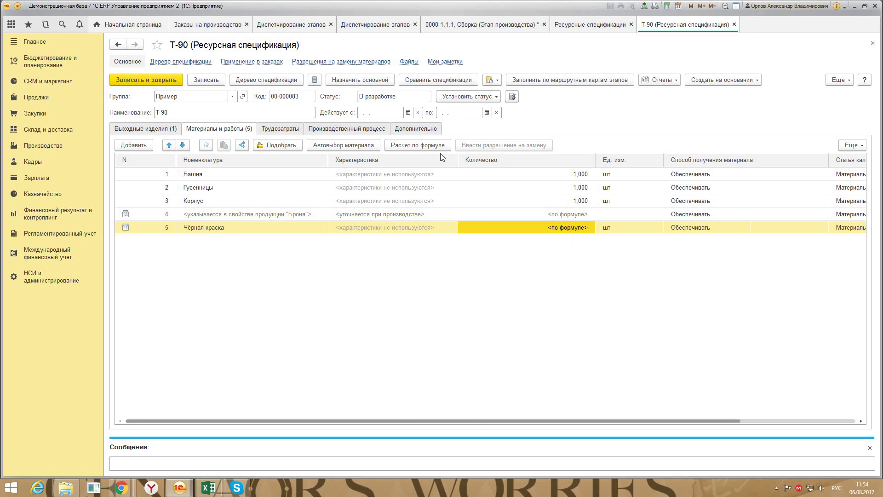
left_click(416, 146)
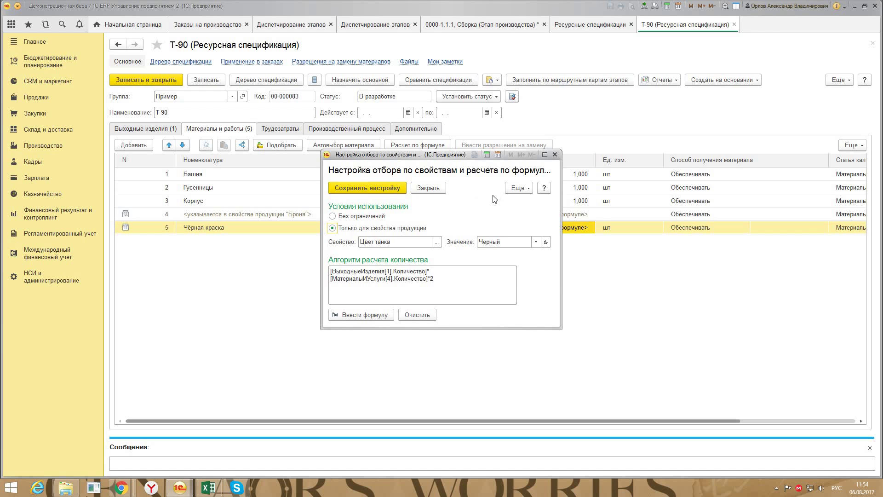
key("Escape")
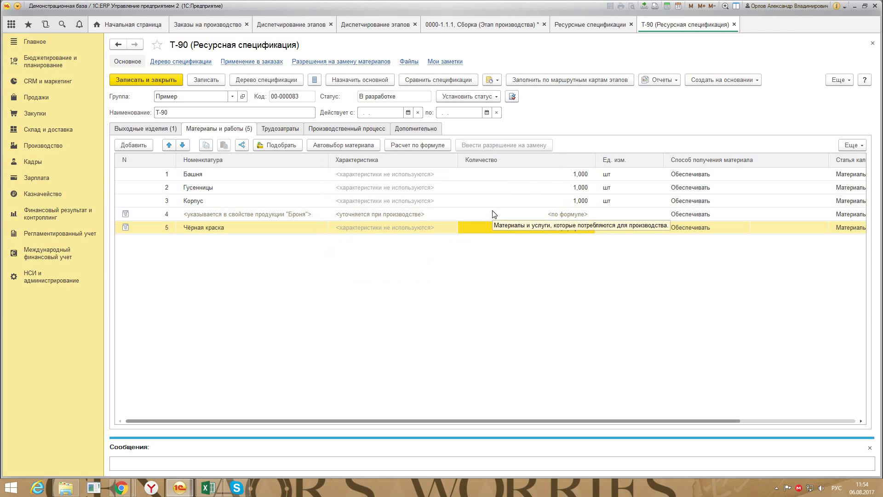